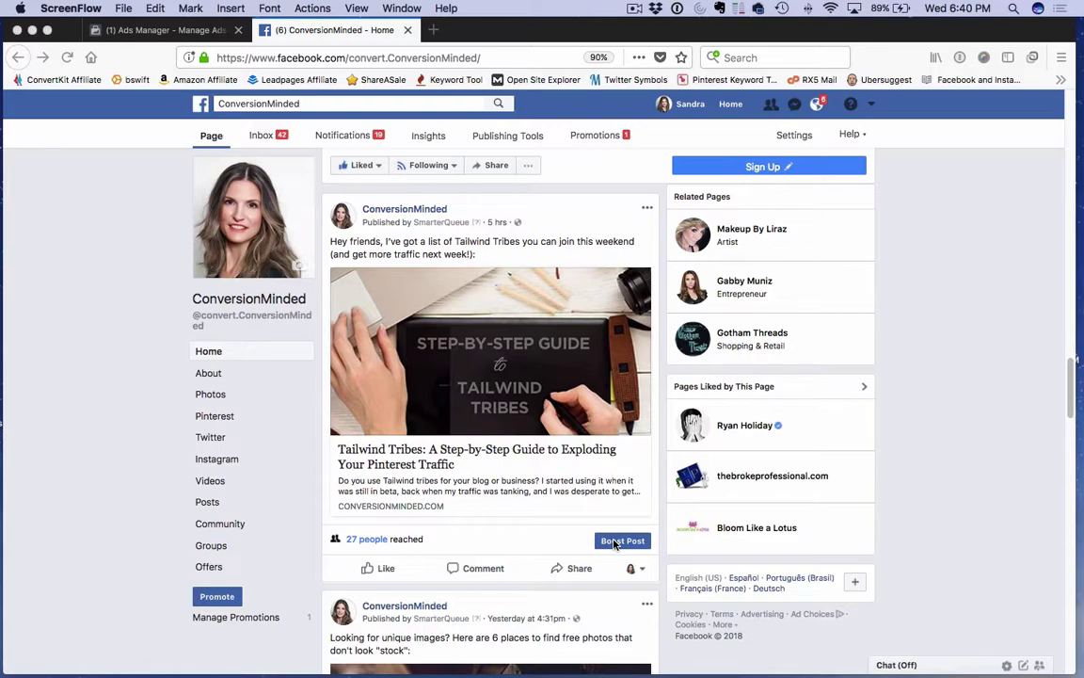
- Visit the ConversionMinded page and check its account menu of ad options
left_click(179, 34)
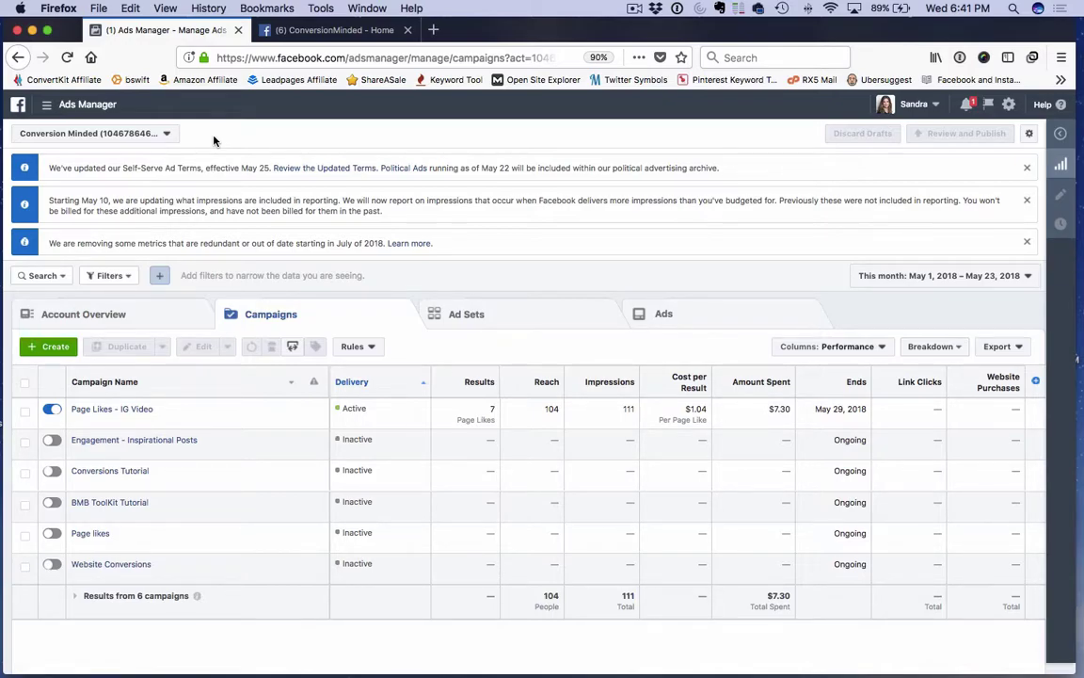
left_click(331, 30)
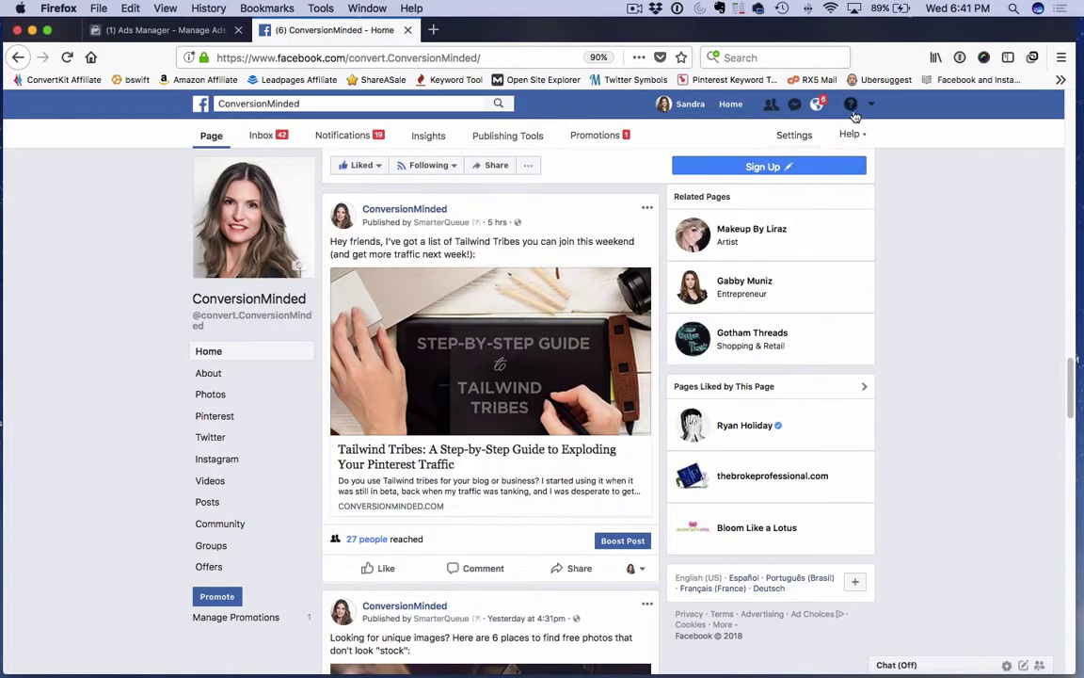
left_click(871, 104)
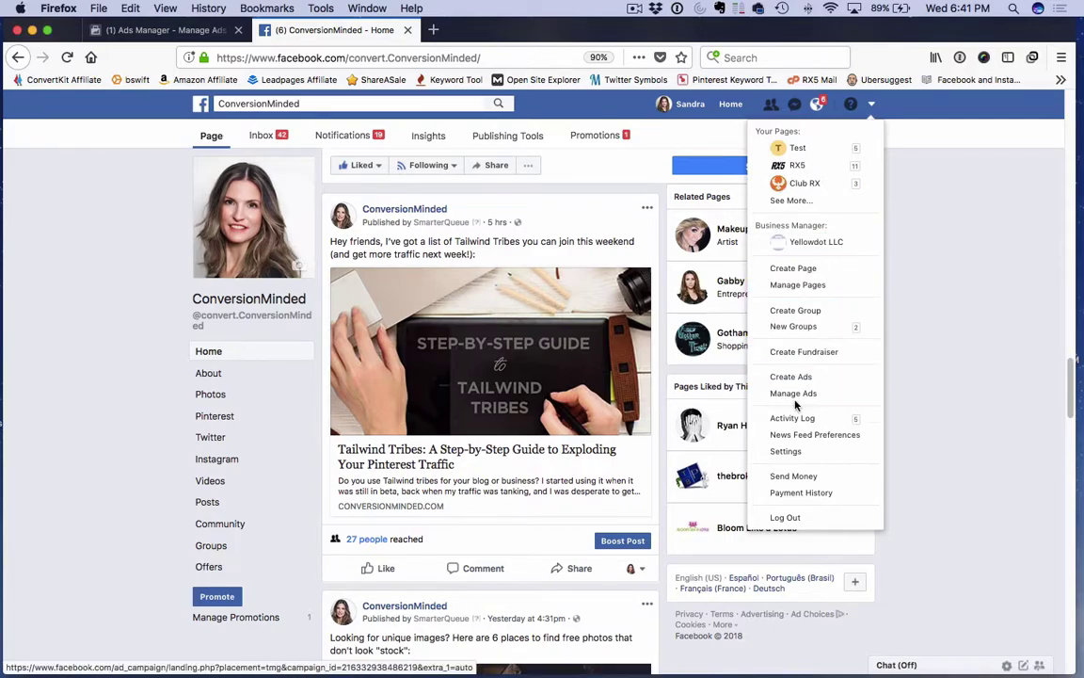
left_click(411, 148)
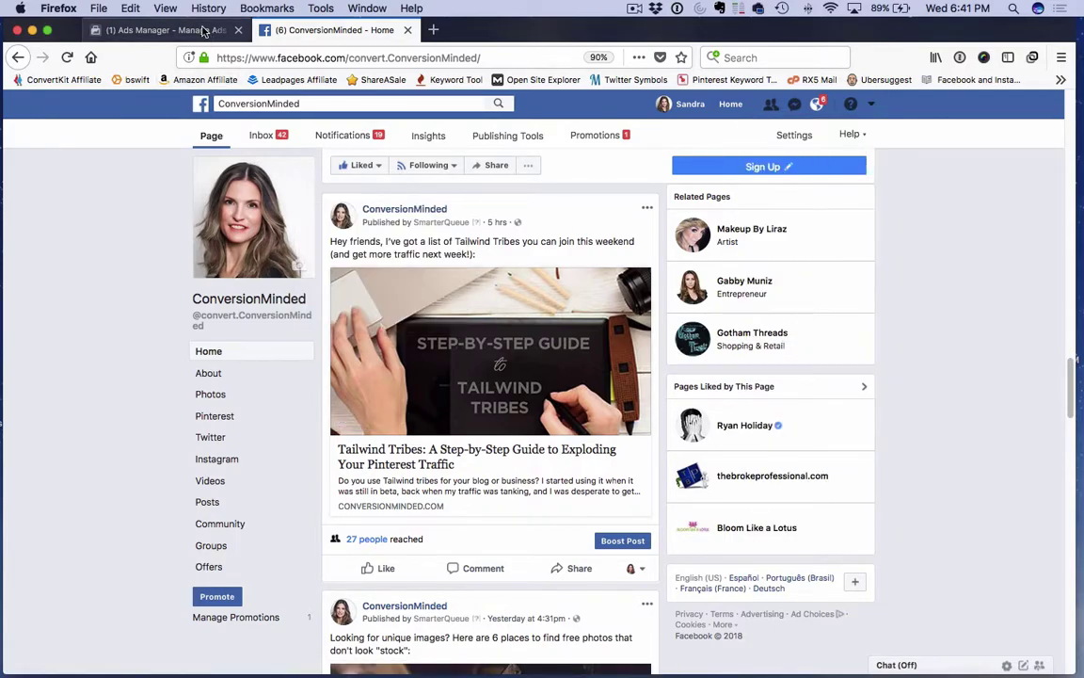
- Return to the Ads Manager campaigns page and expand the navigation to All Tools
left_click(165, 31)
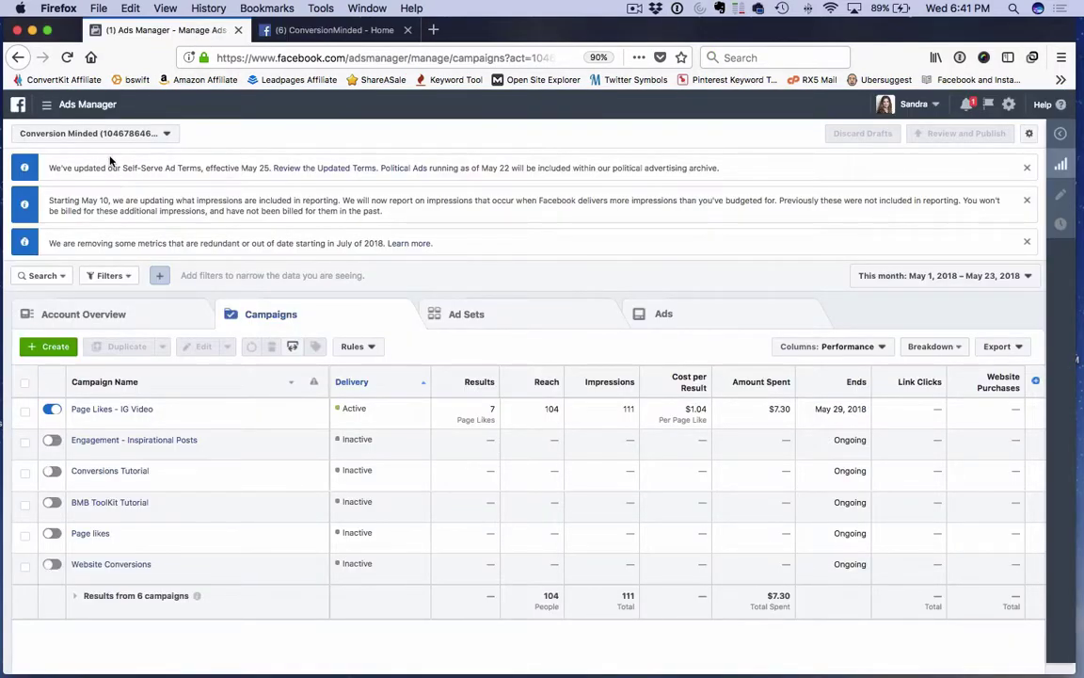
left_click(46, 106)
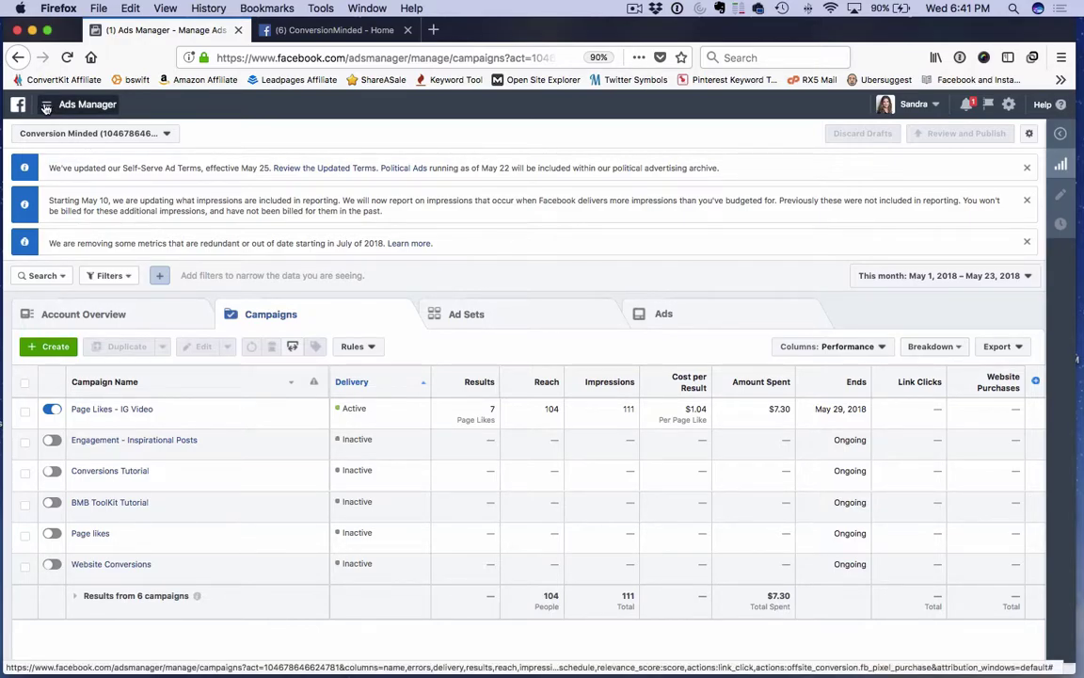
left_click(110, 415)
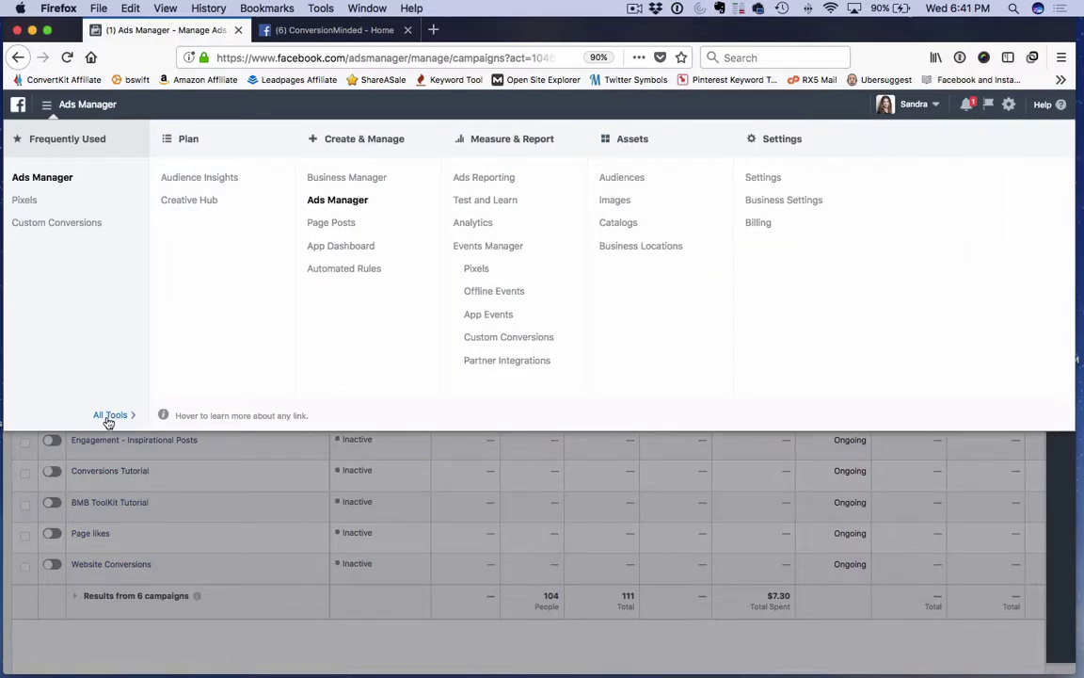
- Open Audience Insights starting from Everyone on Facebook, dismissing the location tip
left_click(213, 179)
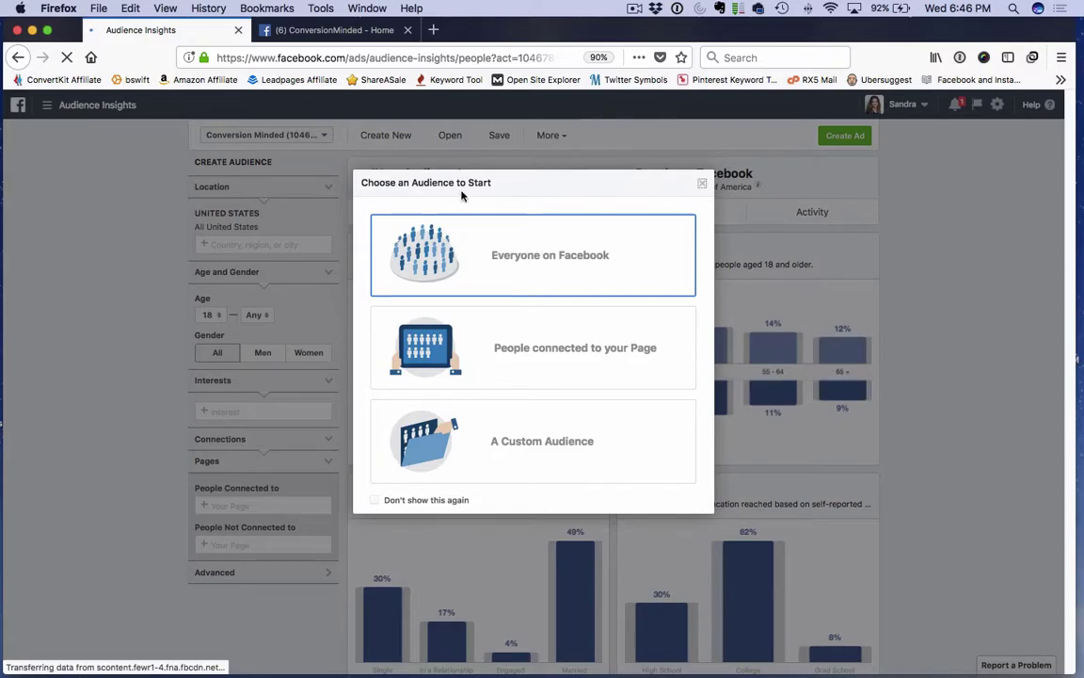
left_click(540, 258)
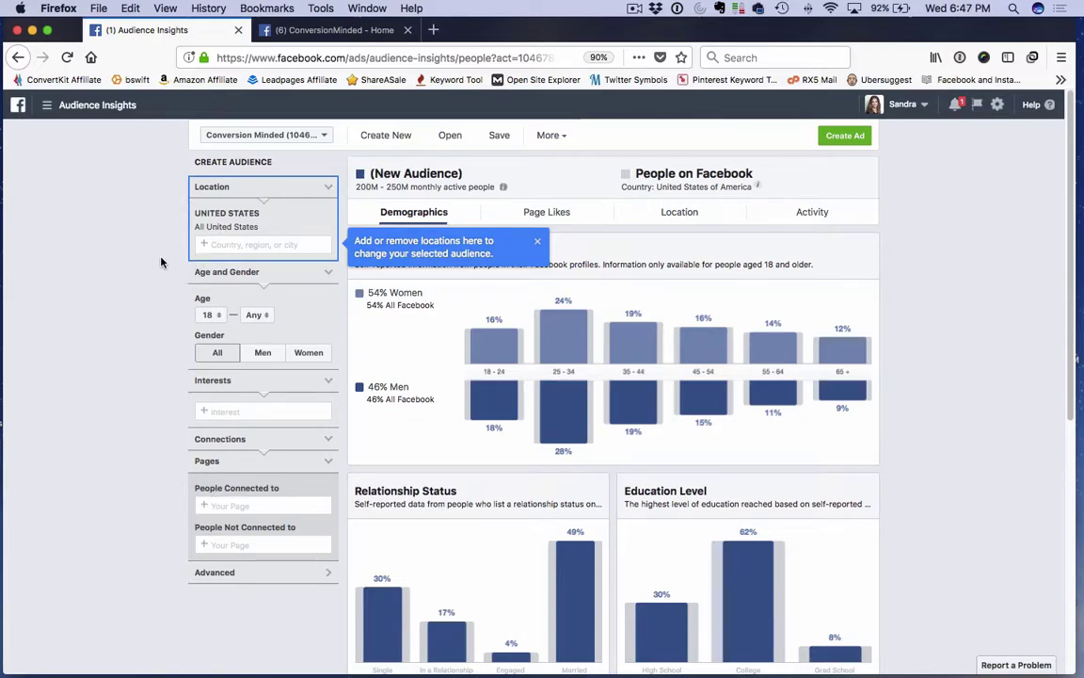
left_click(538, 241)
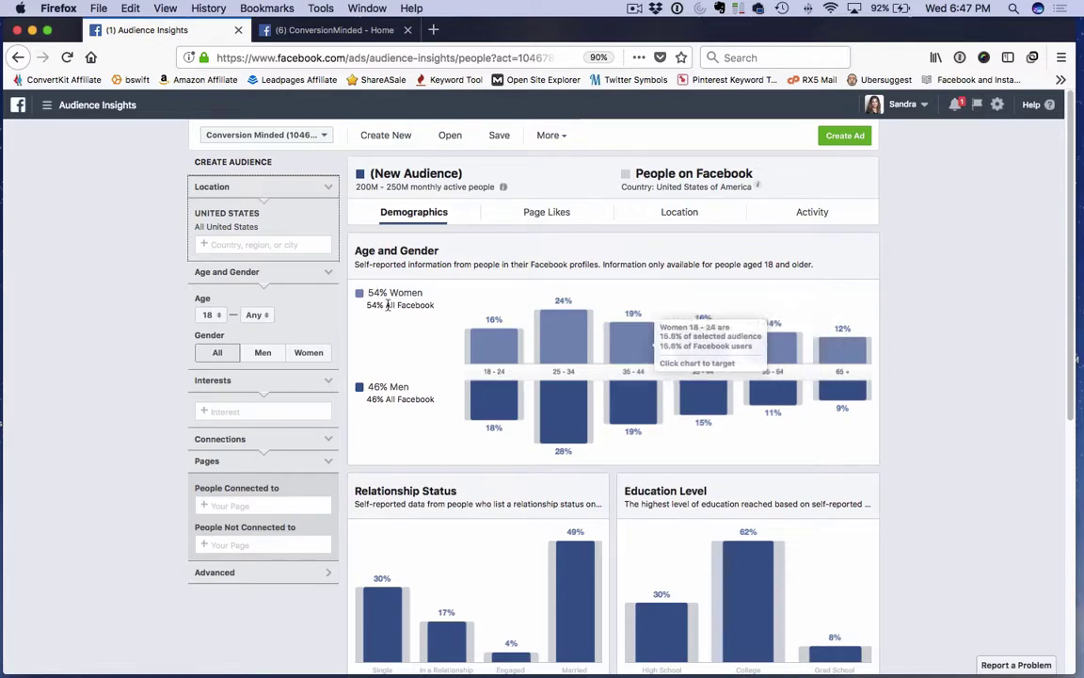
mouse_move(229, 219)
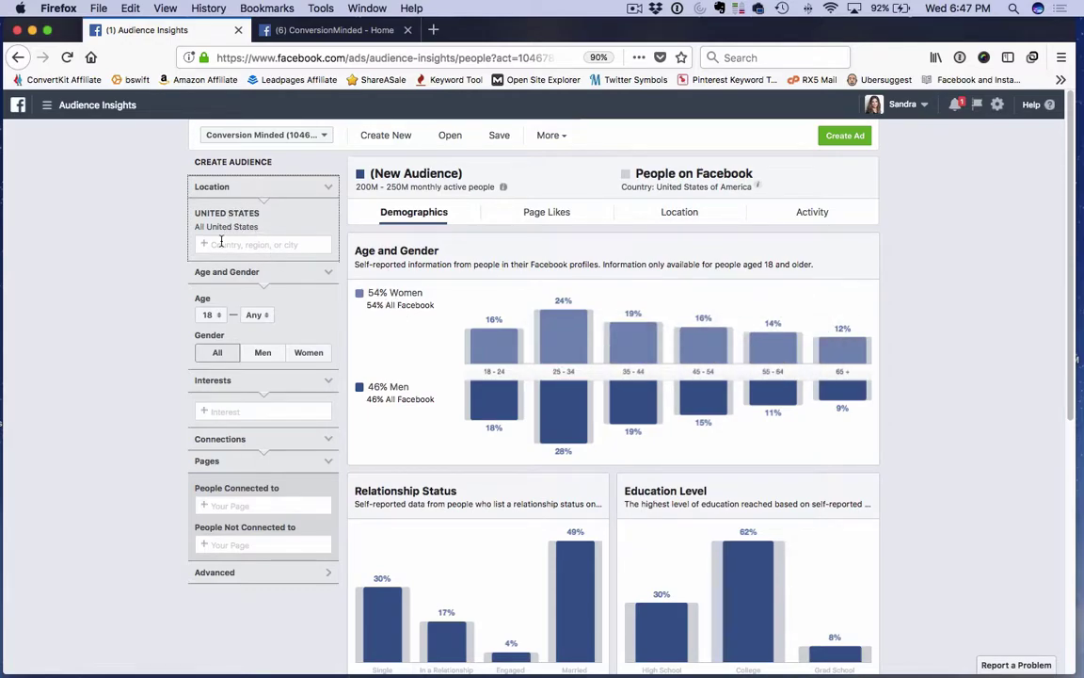
- Set the audience age range to 25 minimum and 45 maximum
left_click(209, 314)
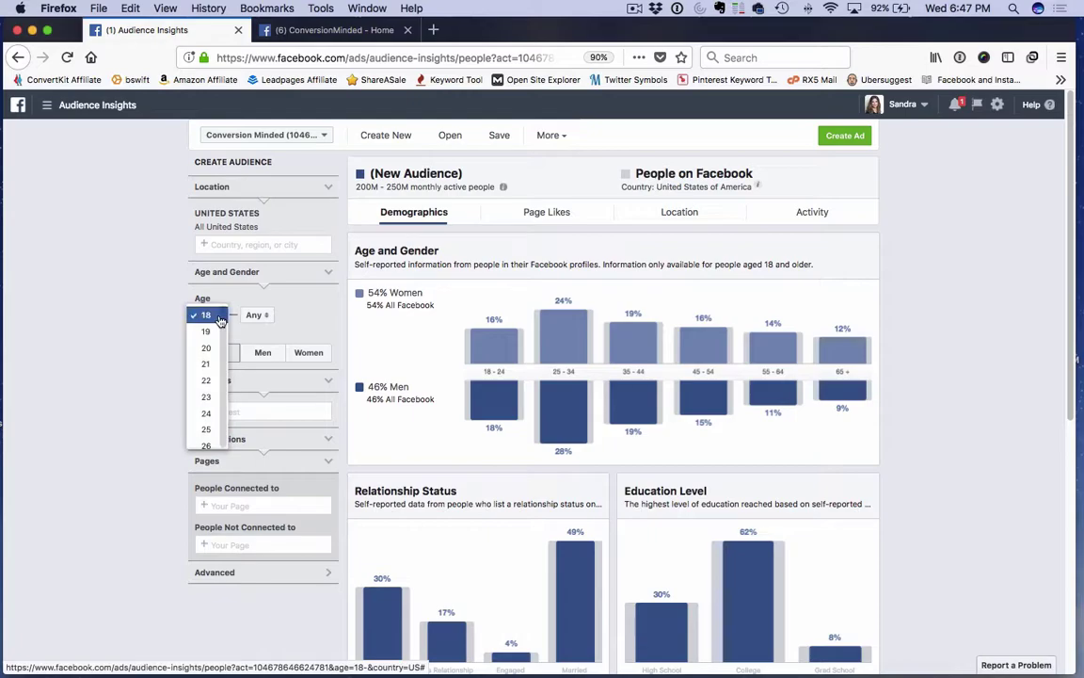
left_click(205, 429)
left_click(260, 315)
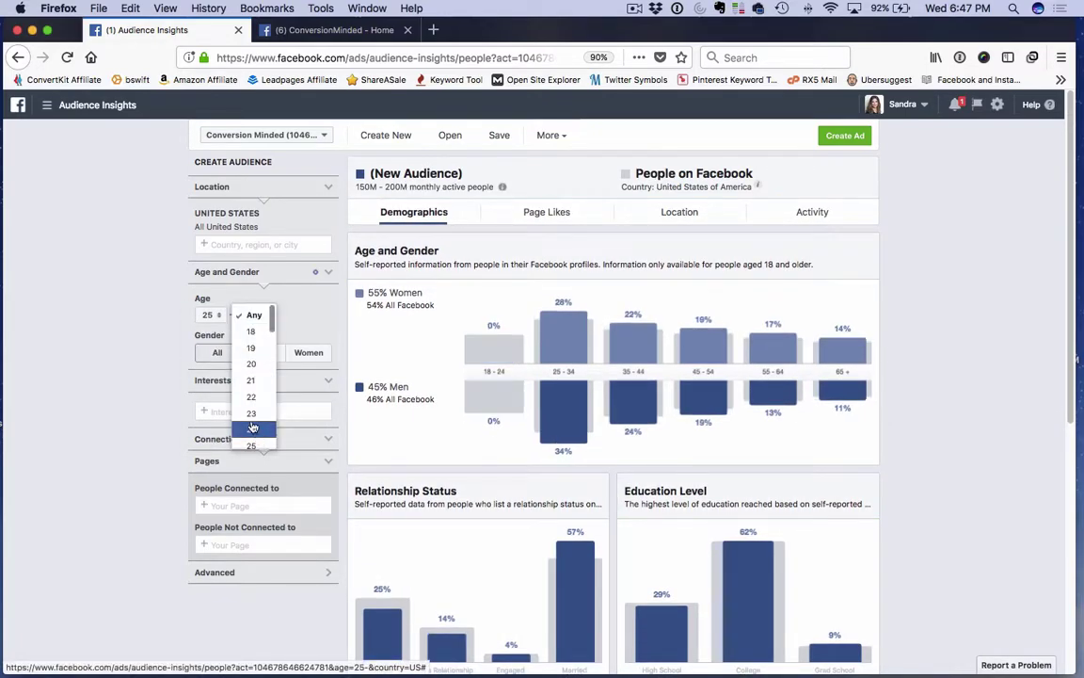
scroll(252, 419, "down", 5)
scroll(247, 416, "down", 3)
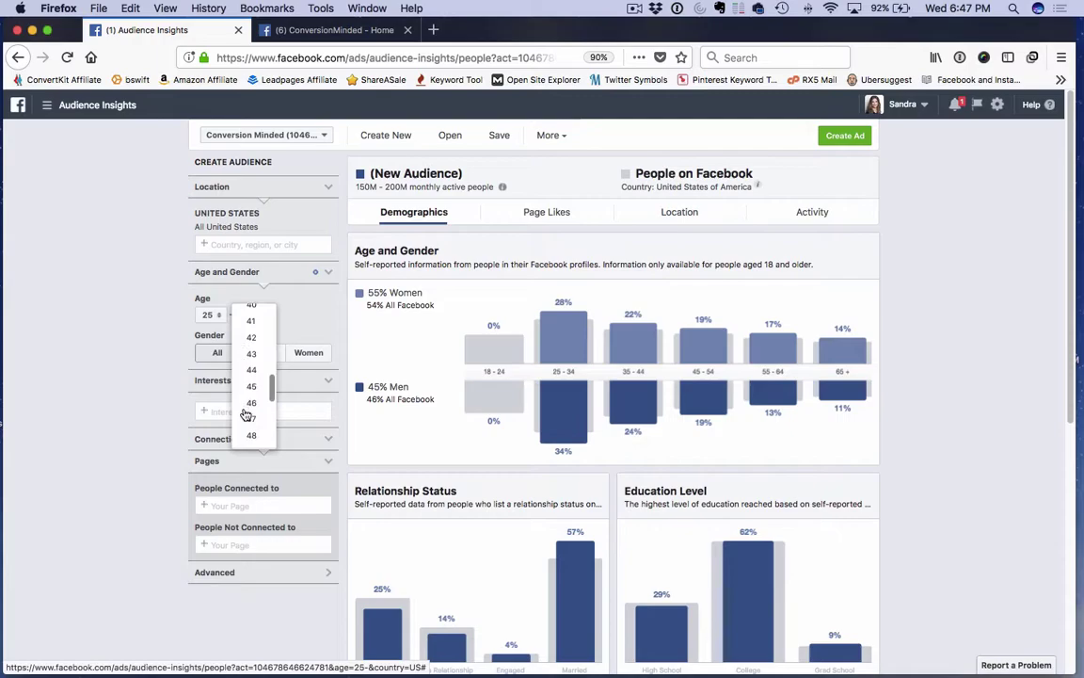
left_click(251, 359)
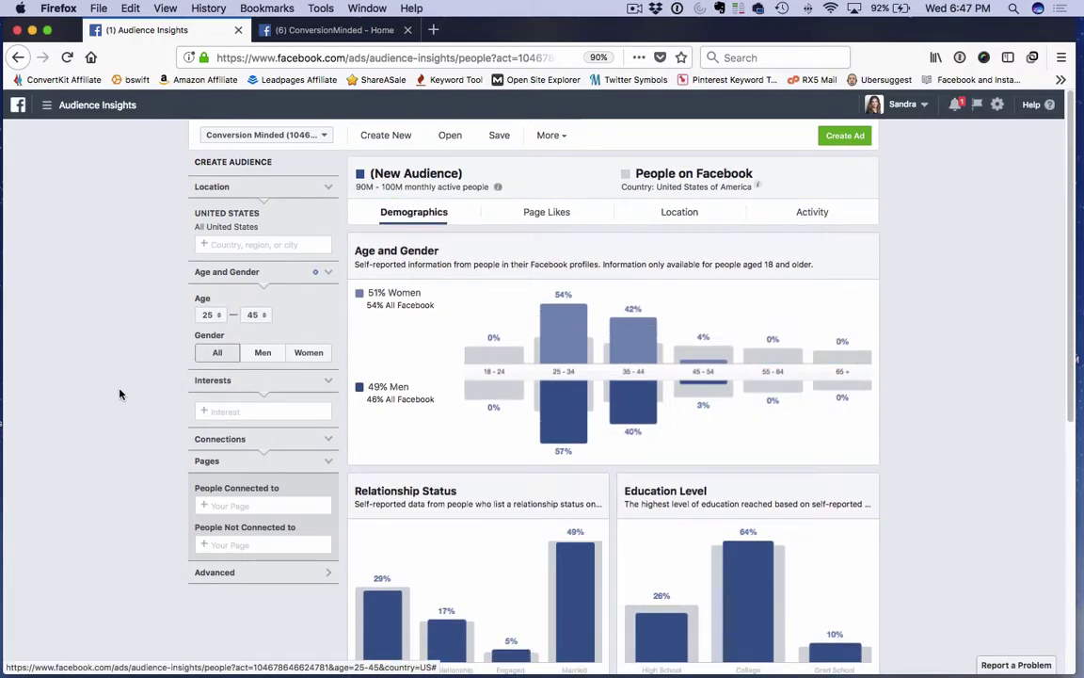
scroll(121, 392, "down", 1)
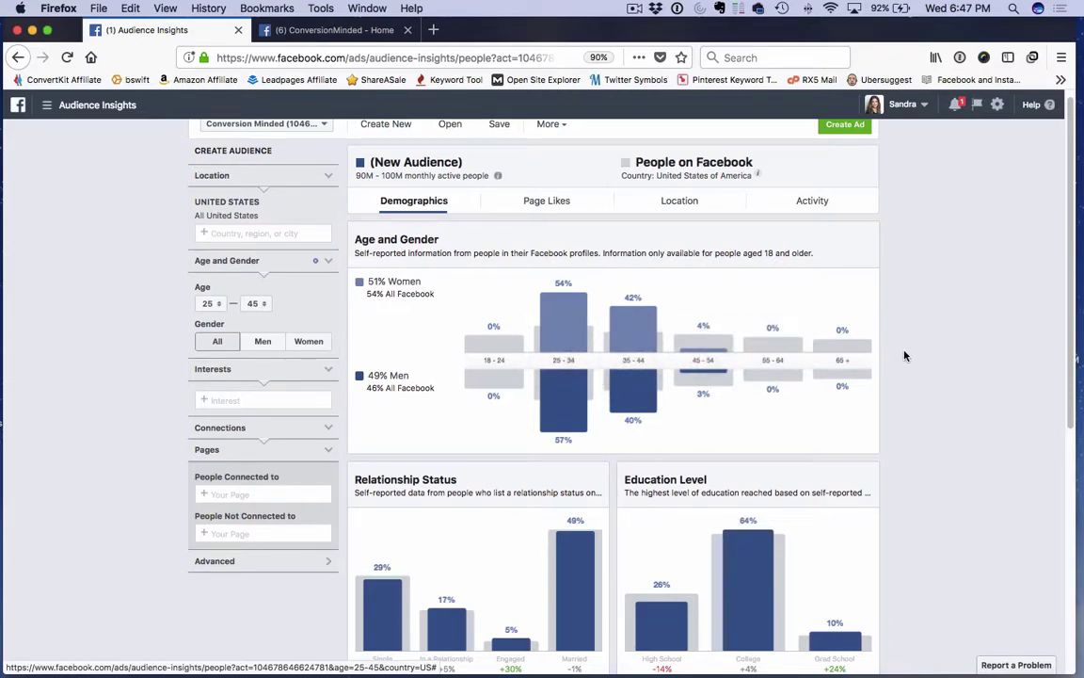
- Add a marketing influencer as an interest by name, then view the audience's Page Likes
left_click(224, 398)
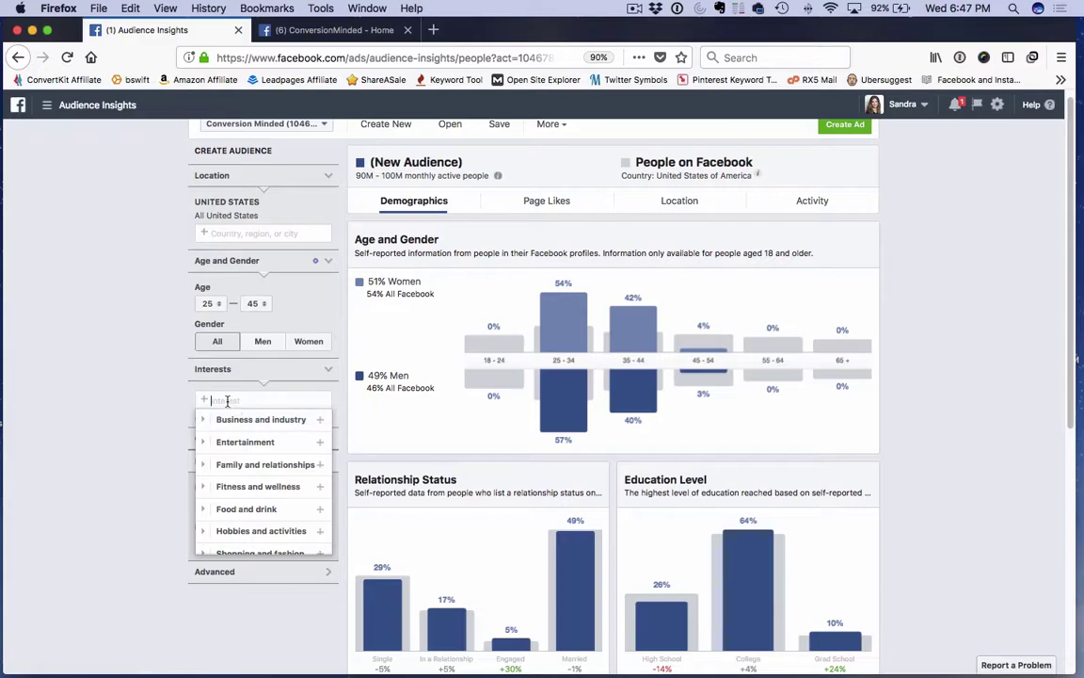
left_click(130, 395)
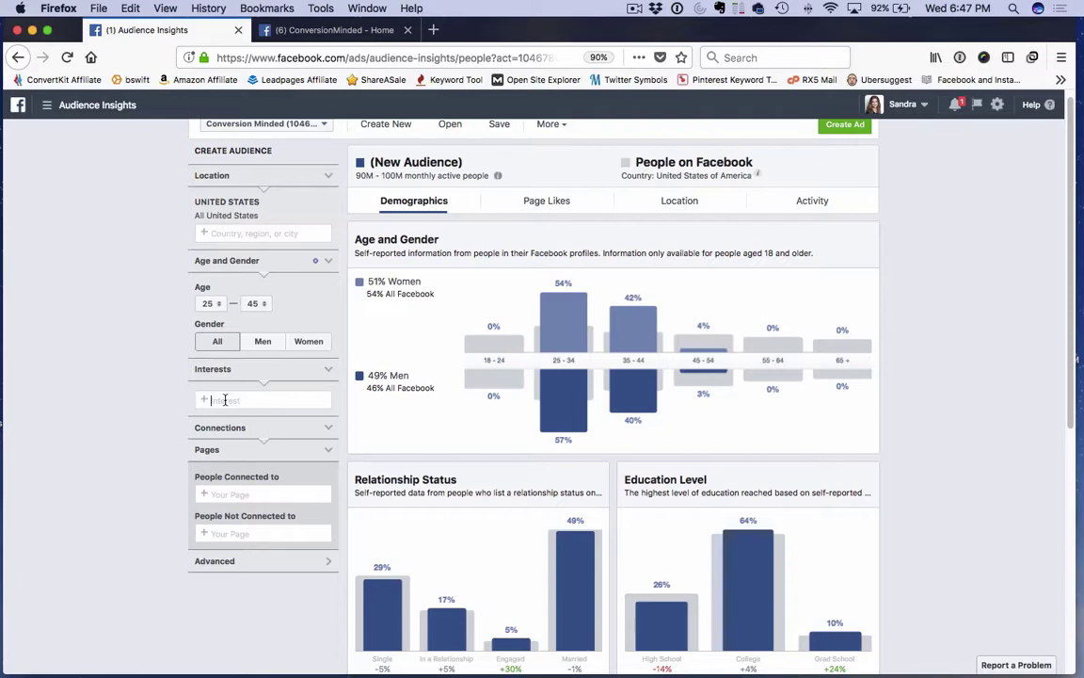
left_click(225, 400)
type("AMY ")
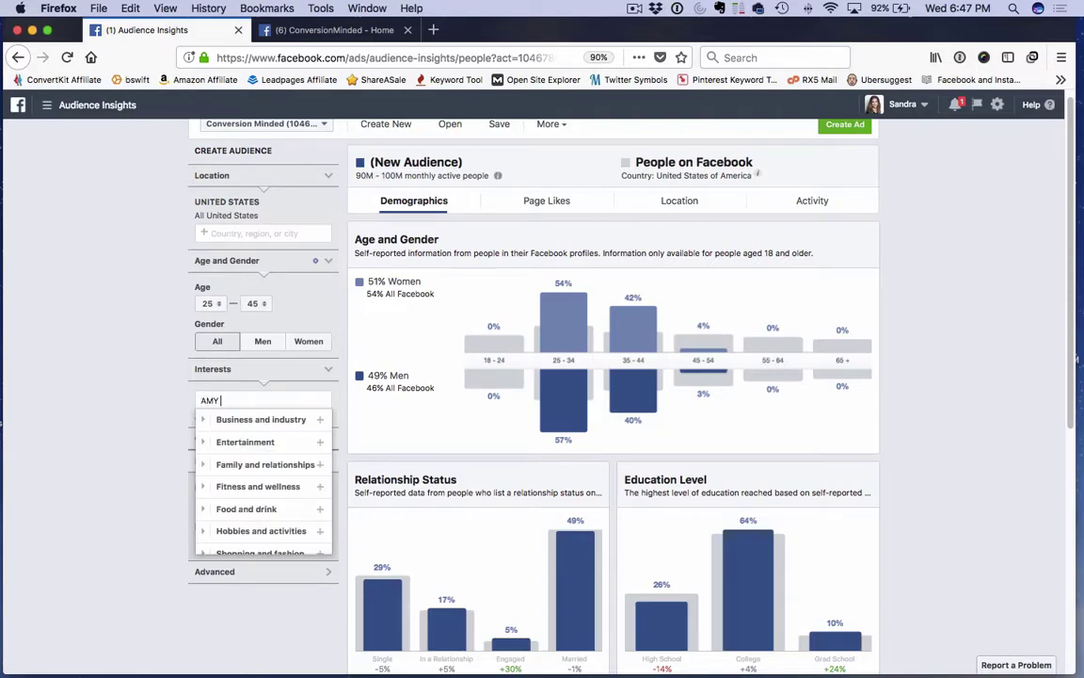
type("PORTERFIELD")
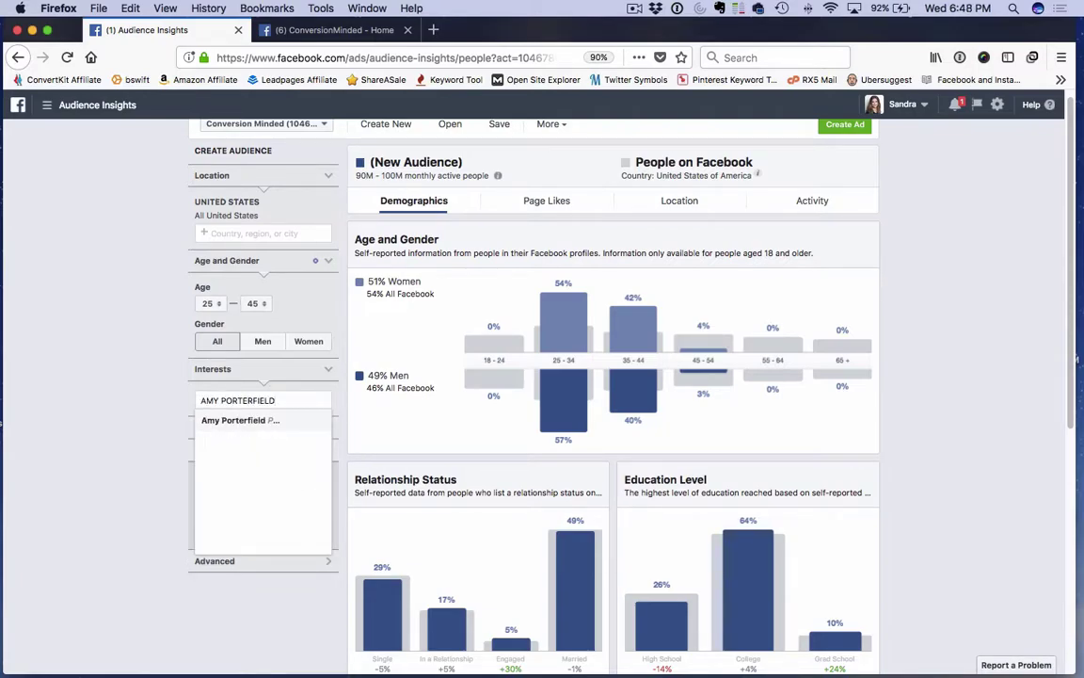
left_click(238, 420)
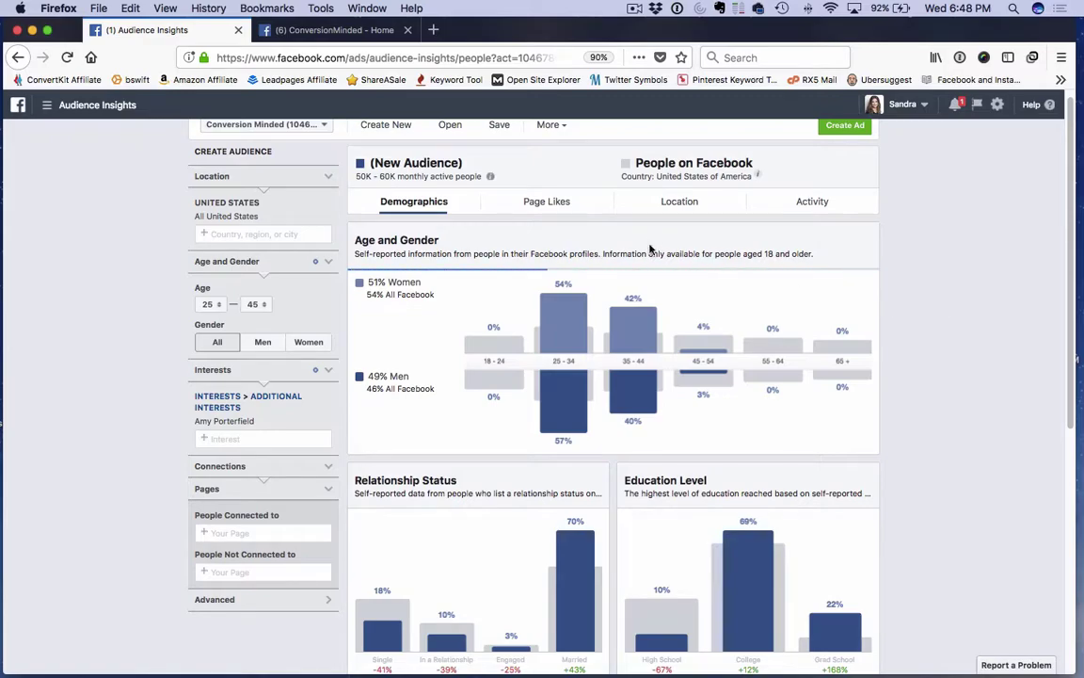
left_click(555, 204)
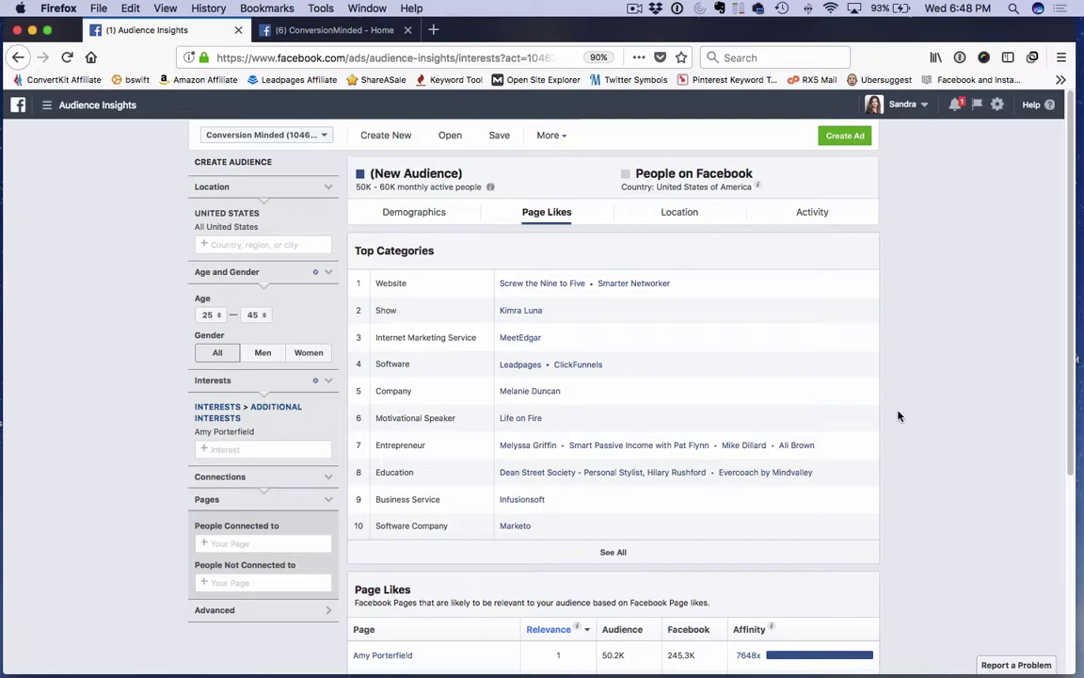
- Browse the Page Likes table, single out one creator's page, and return to the top
scroll(899, 414, "down", 5)
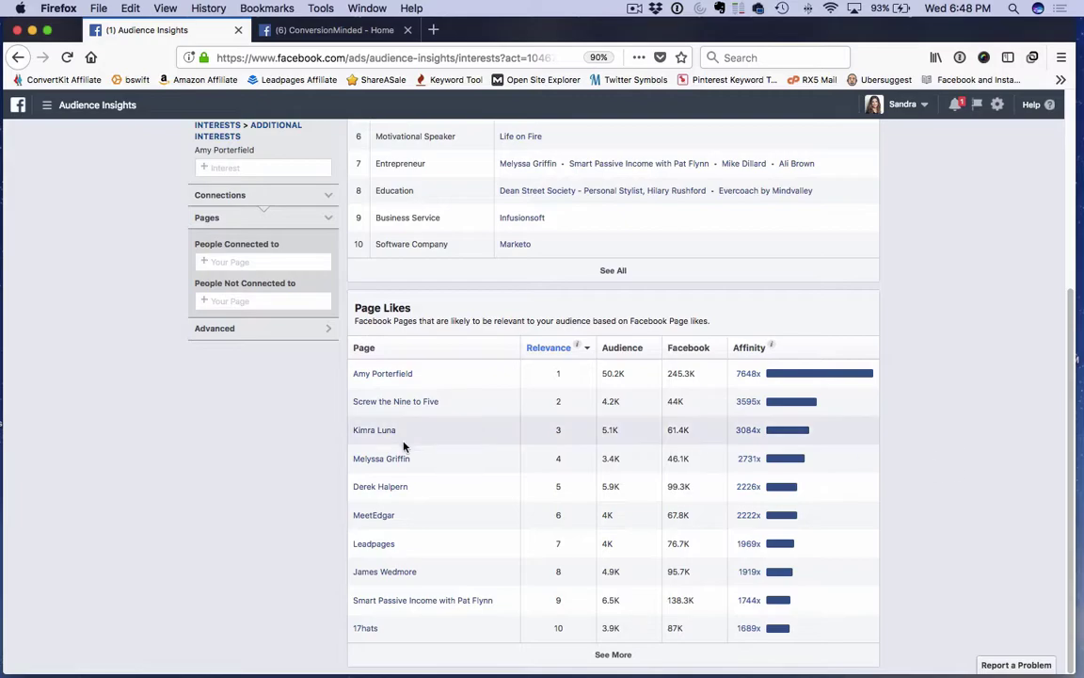
left_click(362, 430)
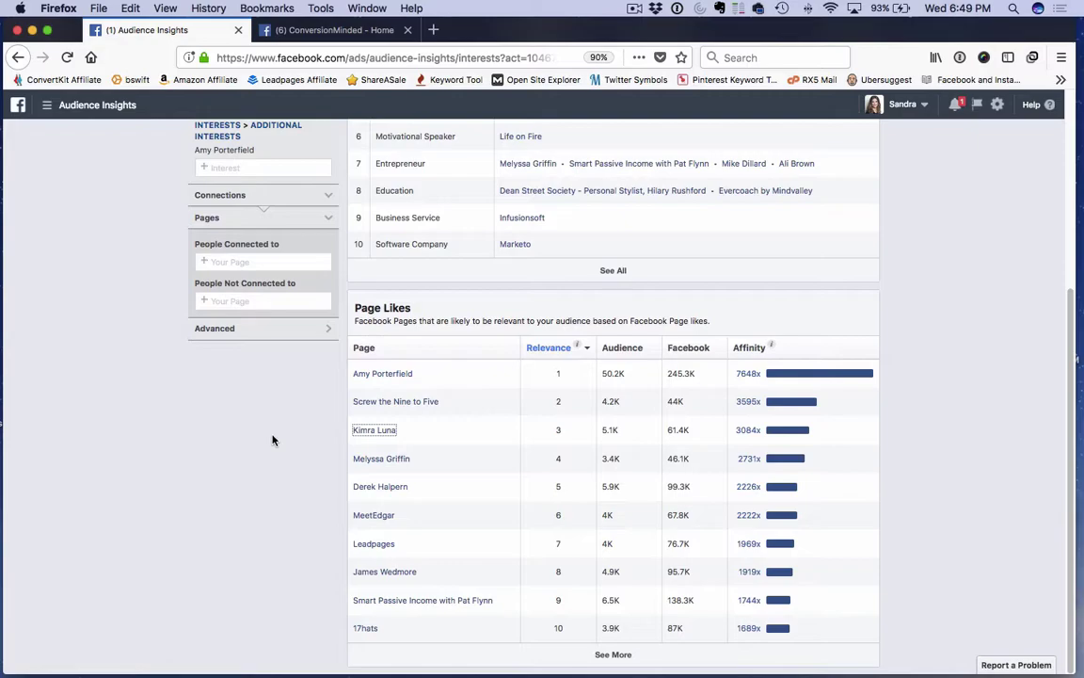
key("Tab")
key("Tab")
key("Tab")
key("Tab")
key("shift+Tab")
key("shift+Tab")
key("shift+Tab")
key("shift+Tab")
scroll(977, 260, "up", 5)
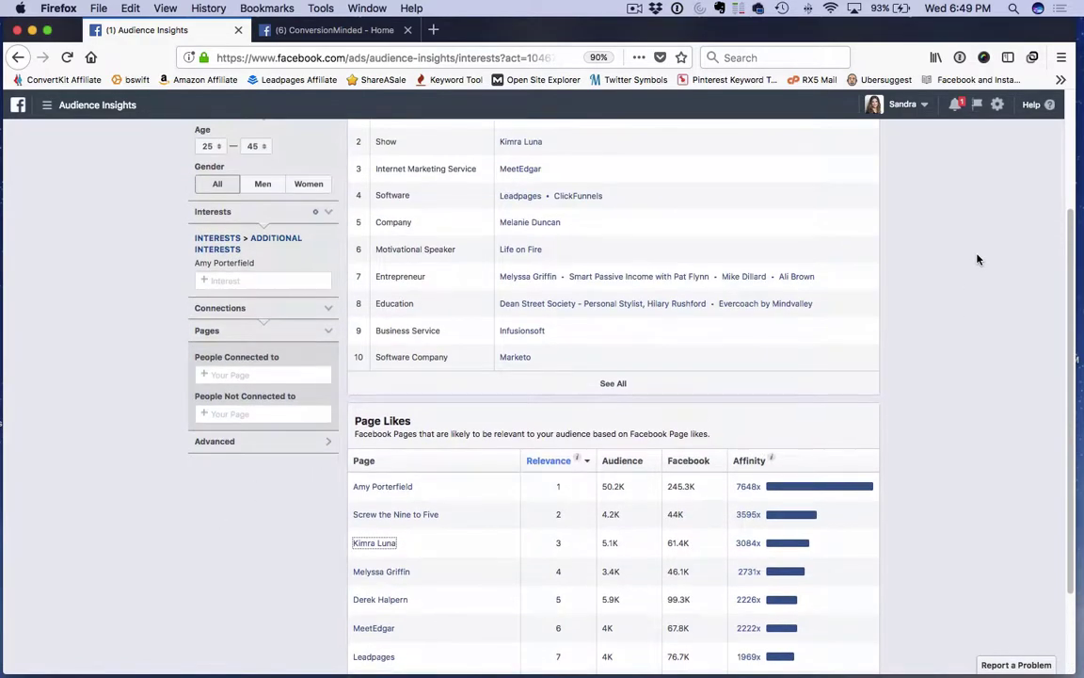
scroll(977, 260, "up", 1)
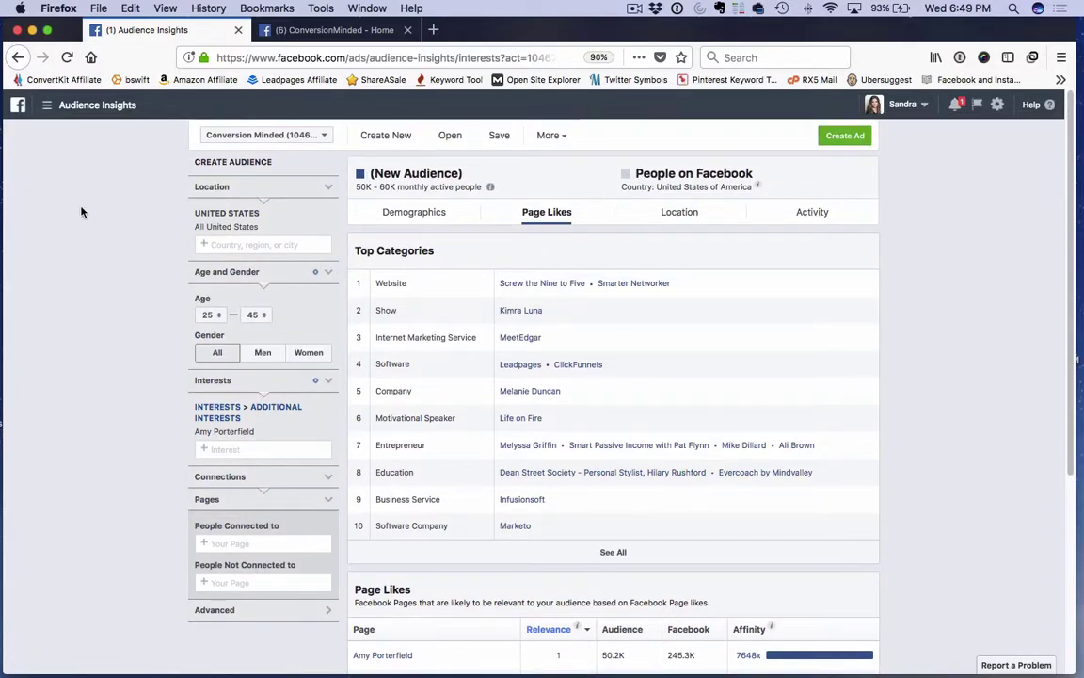
- Leave Audience Insights for Ads Manager via the tools menu, confirming Leave Page
left_click(47, 105)
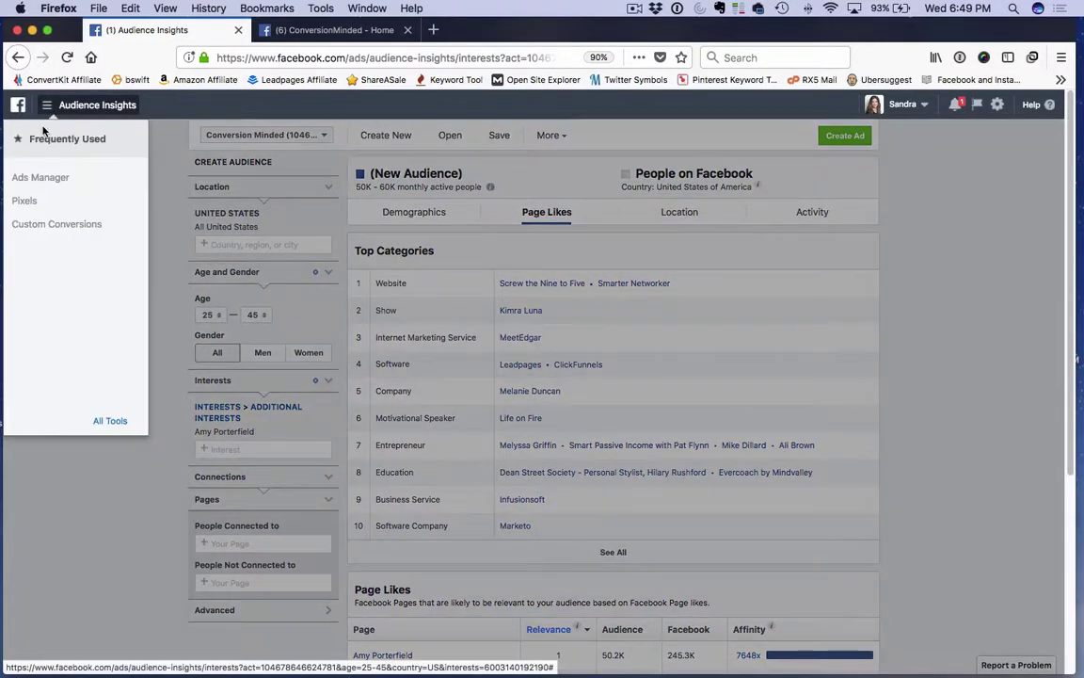
left_click(39, 177)
left_click(715, 336)
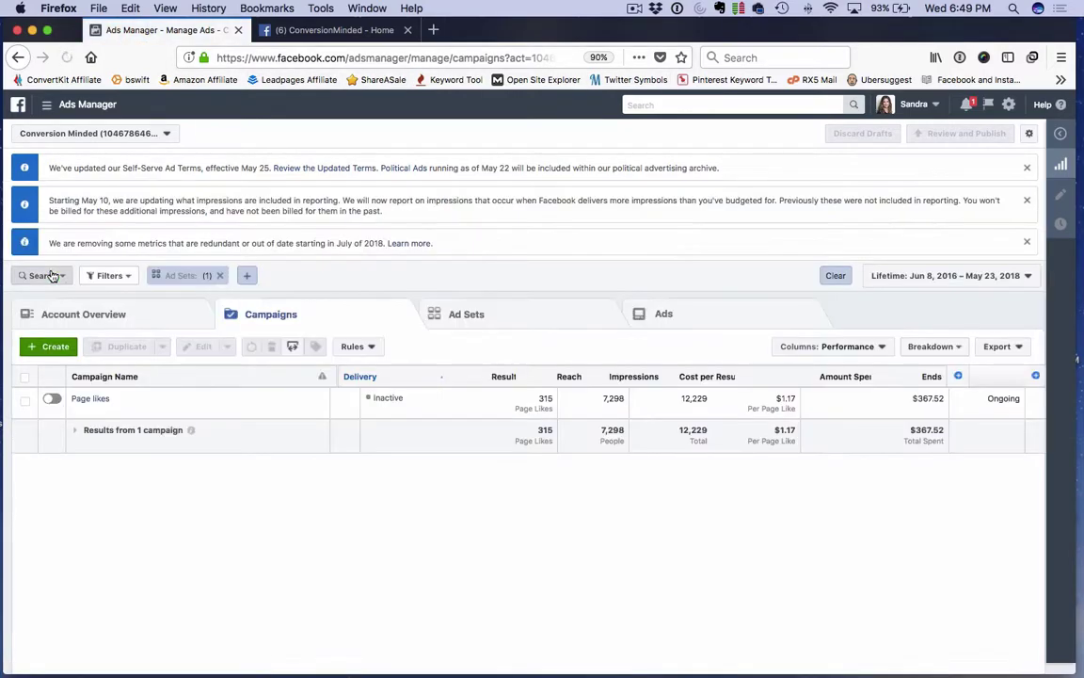
- Start creating a new campaign from the Campaigns tab
left_click(54, 274)
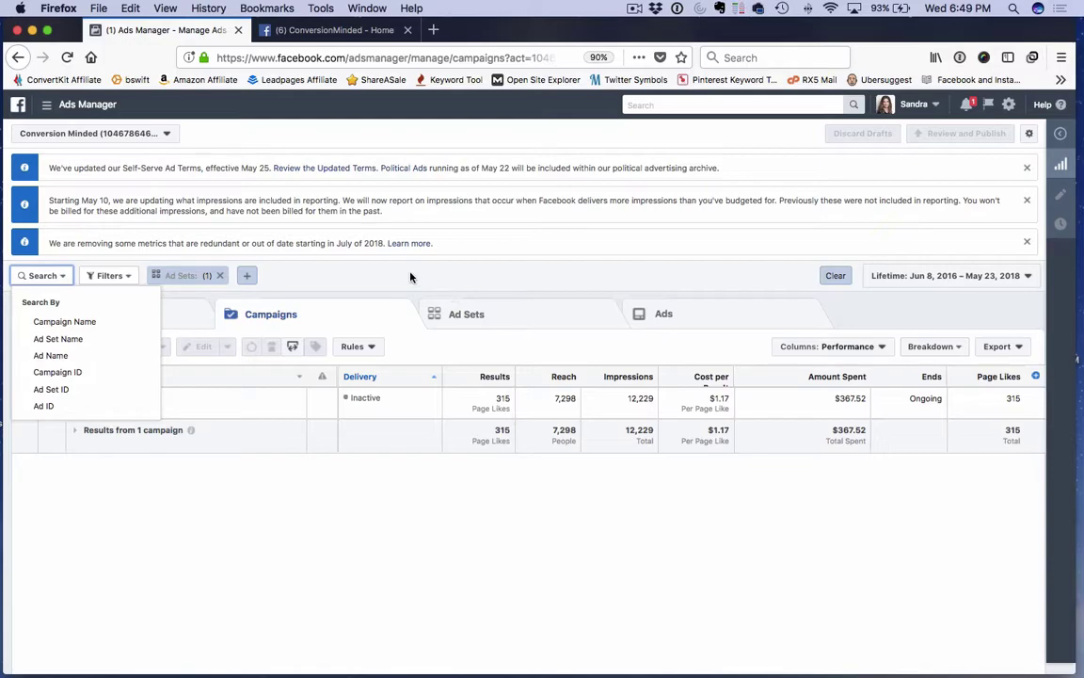
left_click(472, 240)
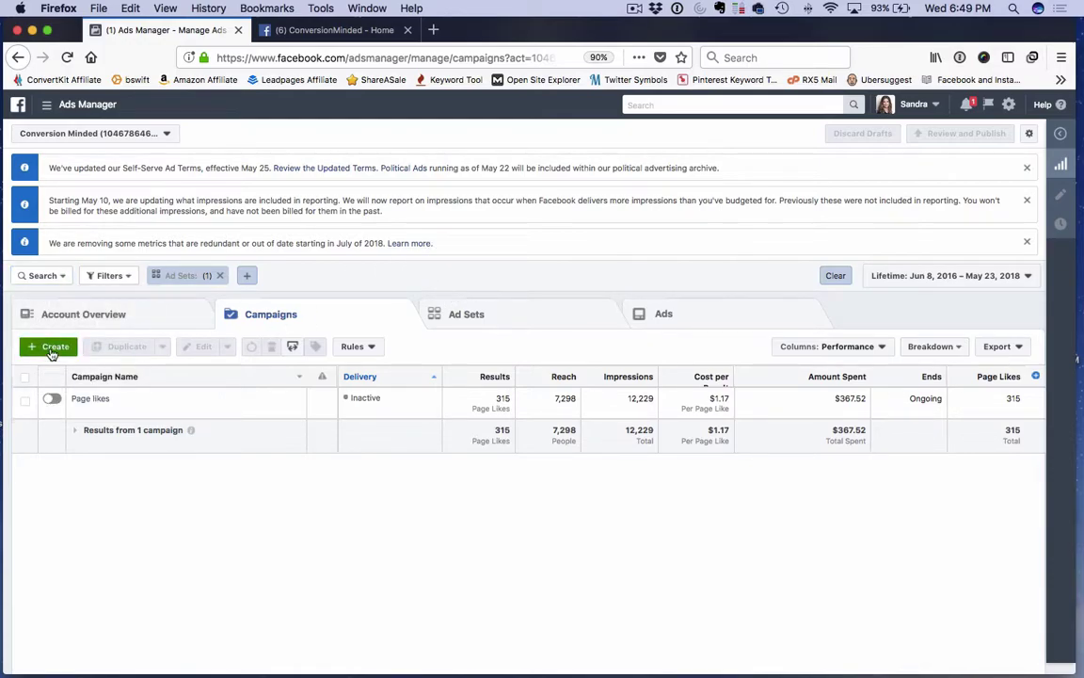
left_click(47, 346)
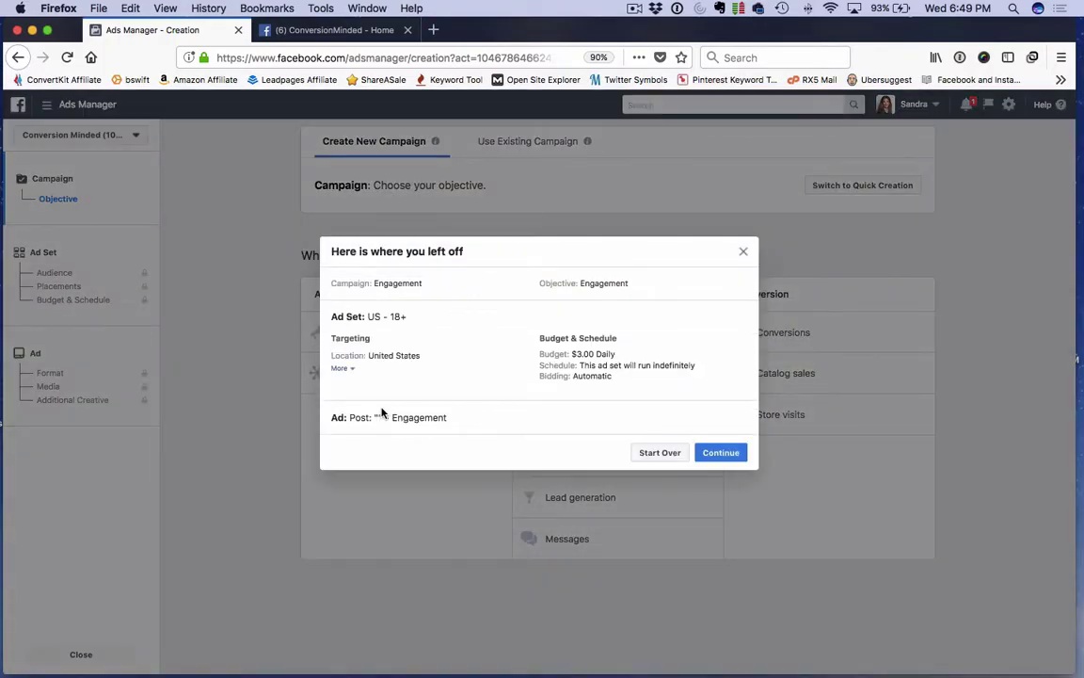
- Discard the unfinished draft and set Engagement as the campaign objective
left_click(659, 454)
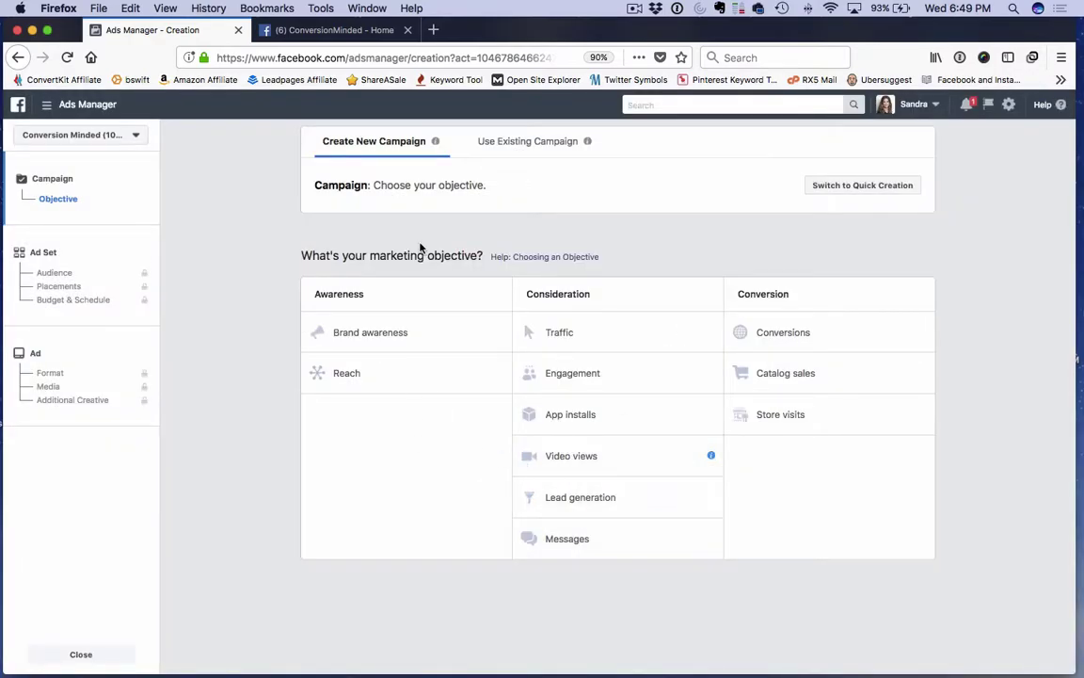
left_click(583, 377)
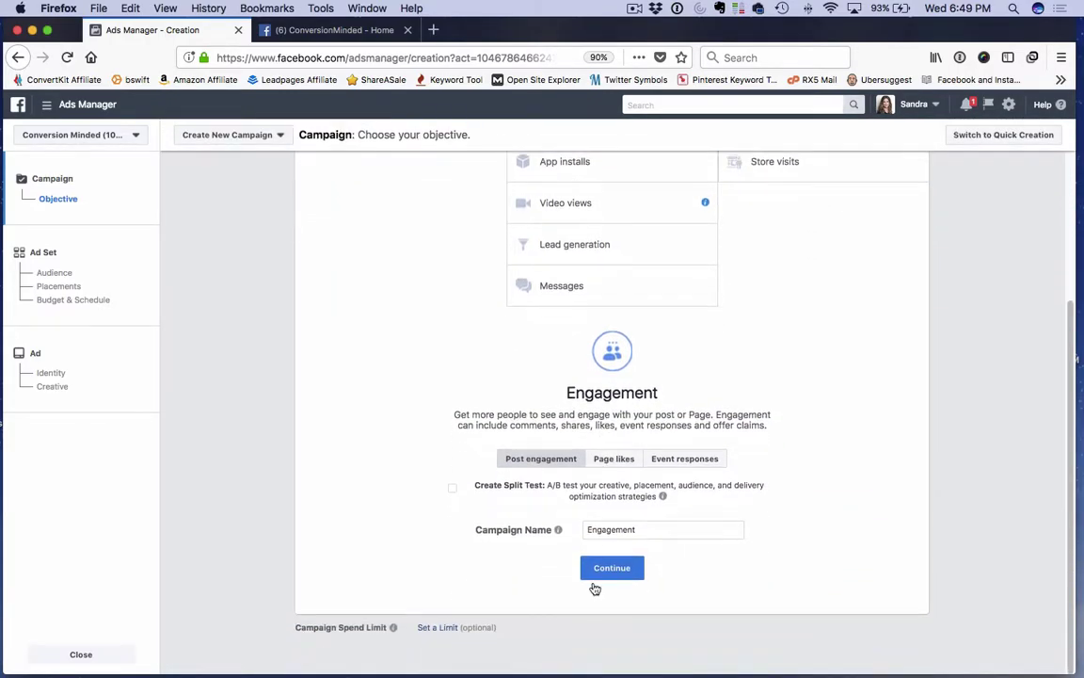
left_click(612, 568)
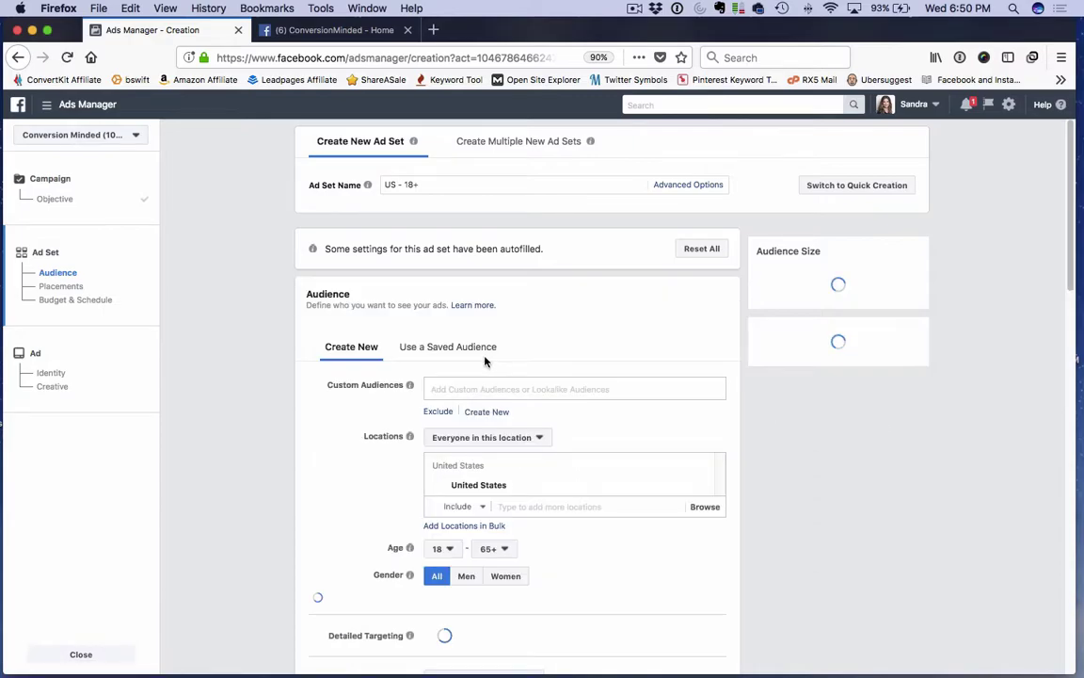
- Scroll down the ad set to the Audience's Detailed Targeting section
scroll(576, 310, "down", 2)
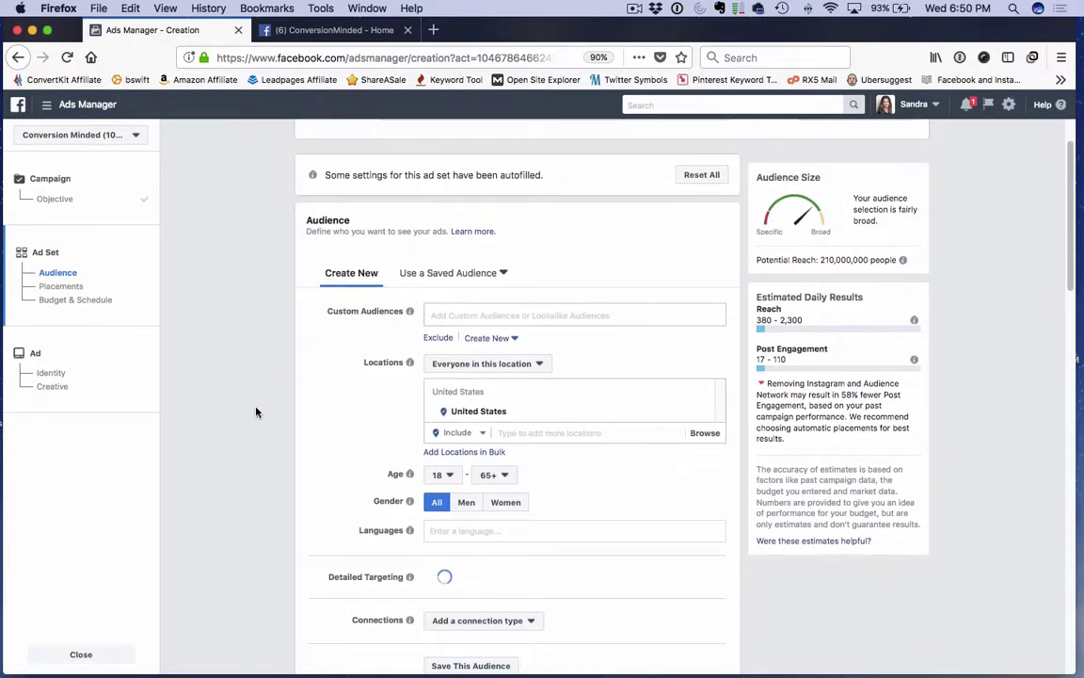
scroll(326, 355, "down", 1)
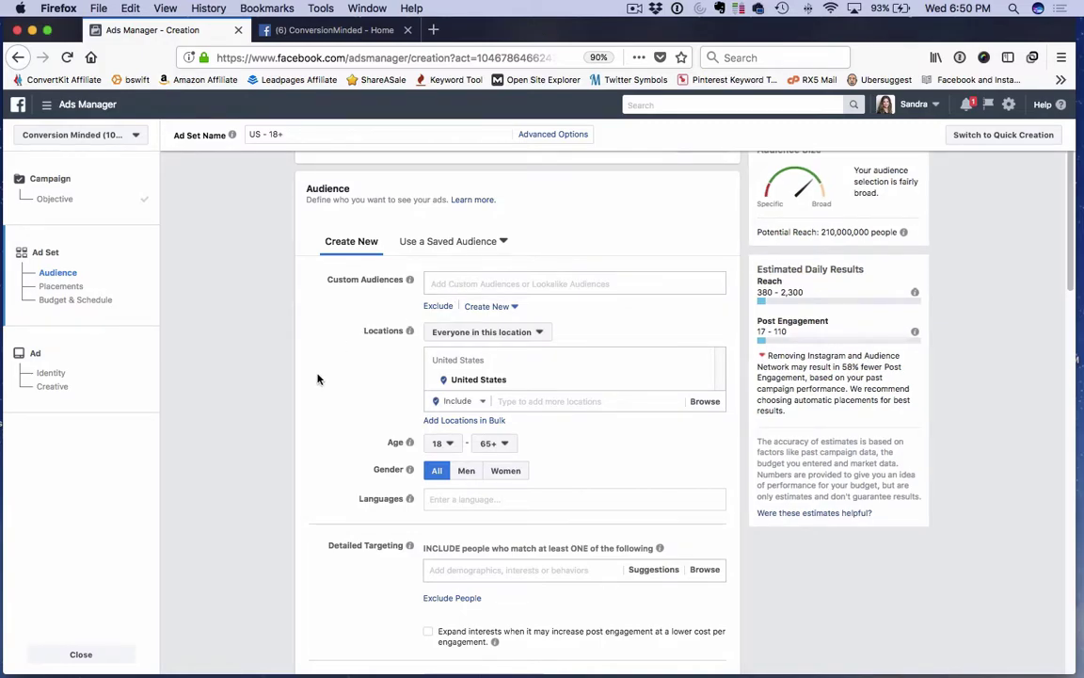
scroll(318, 376, "down", 1)
scroll(317, 378, "down", 1)
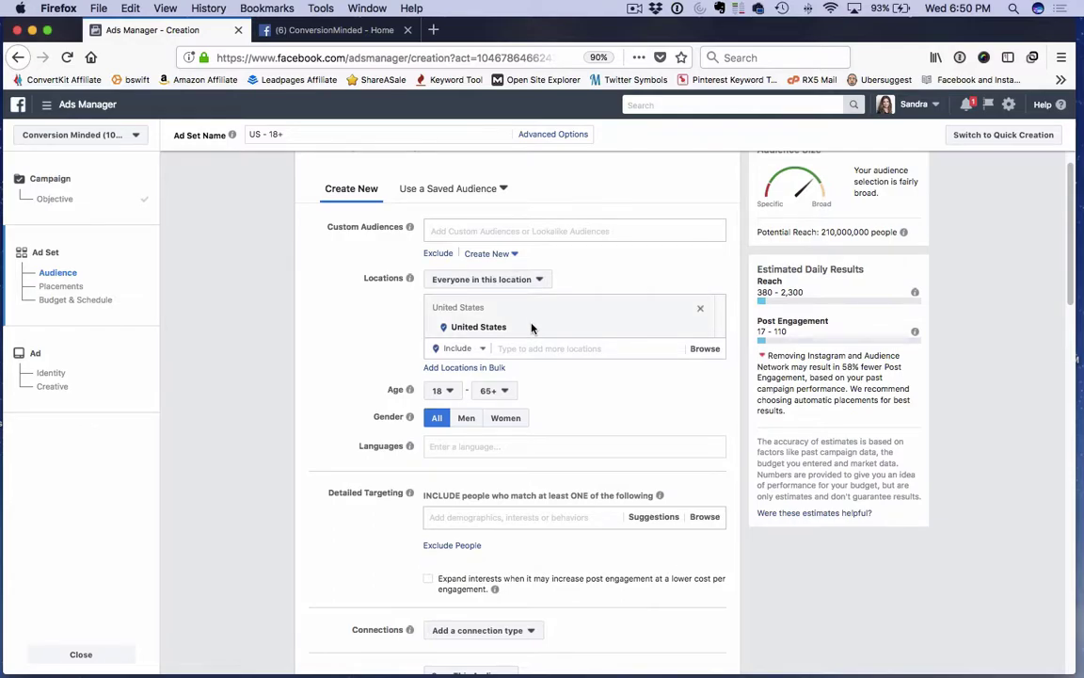
scroll(323, 353, "down", 5)
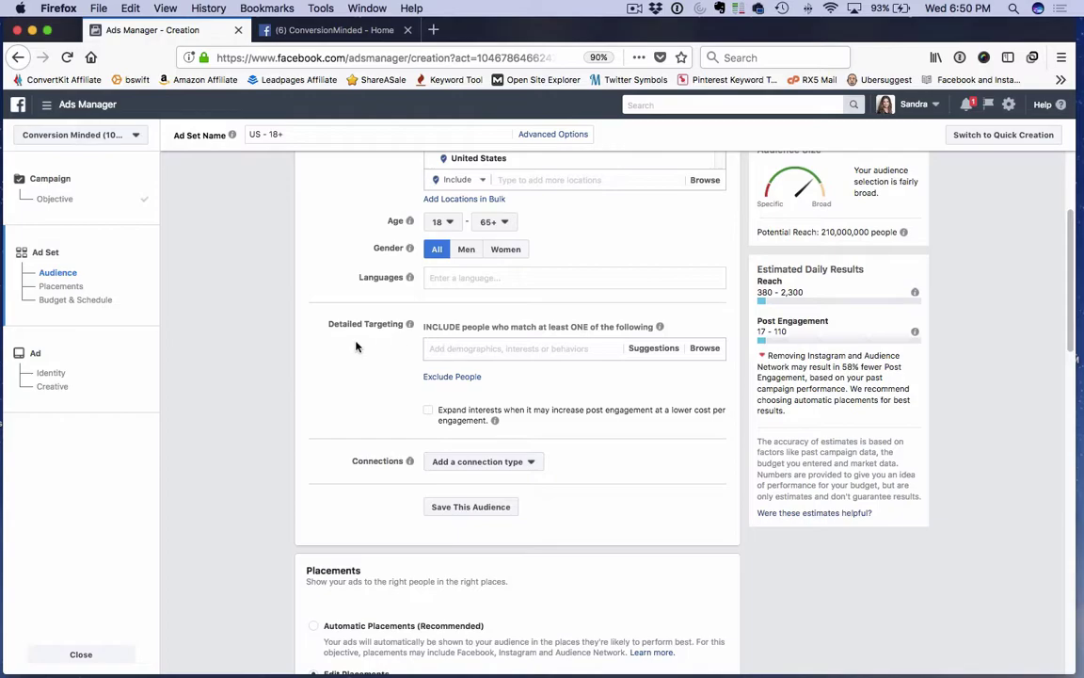
- Add the marketing influencer from Audience Insights as a Detailed Targeting interest
left_click(444, 348)
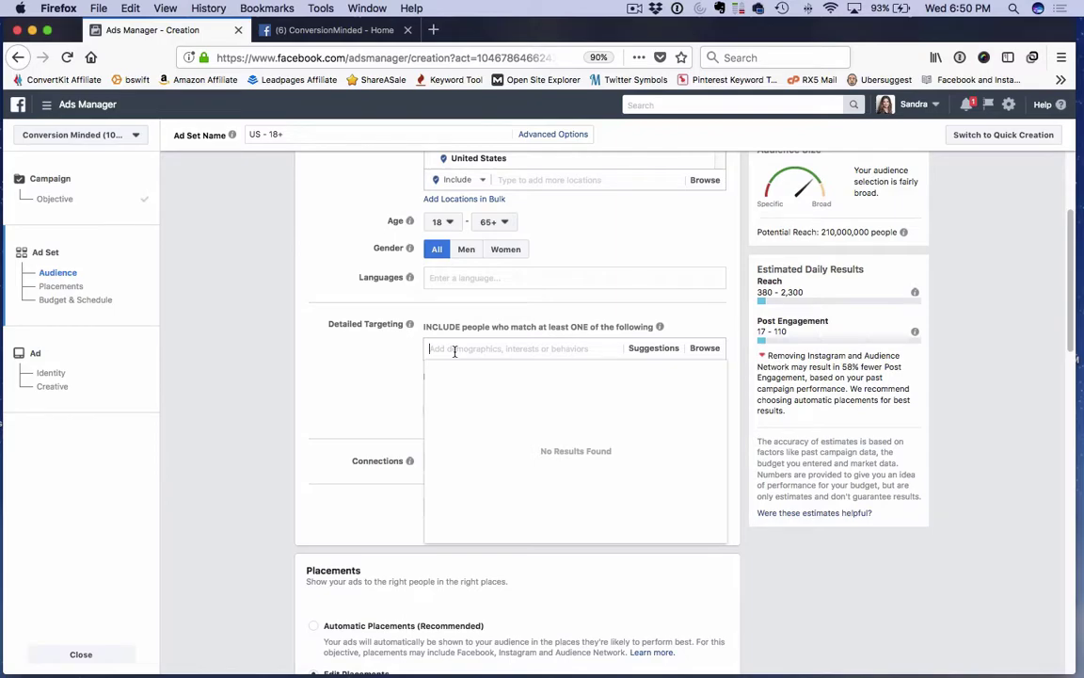
type("Amy Porterfield")
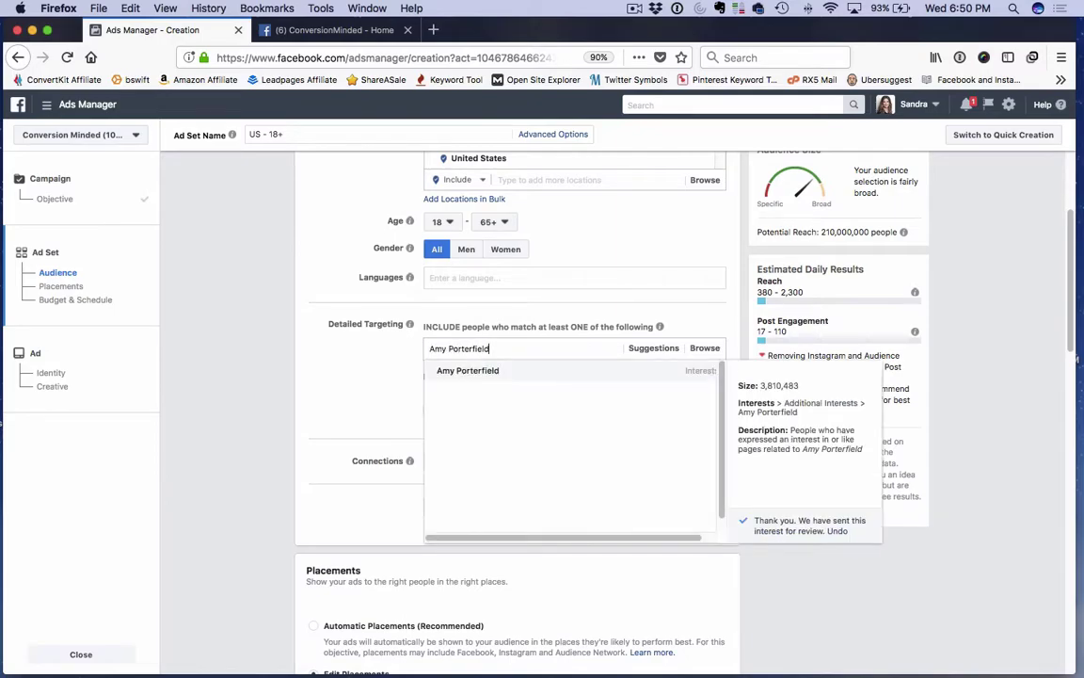
left_click(500, 378)
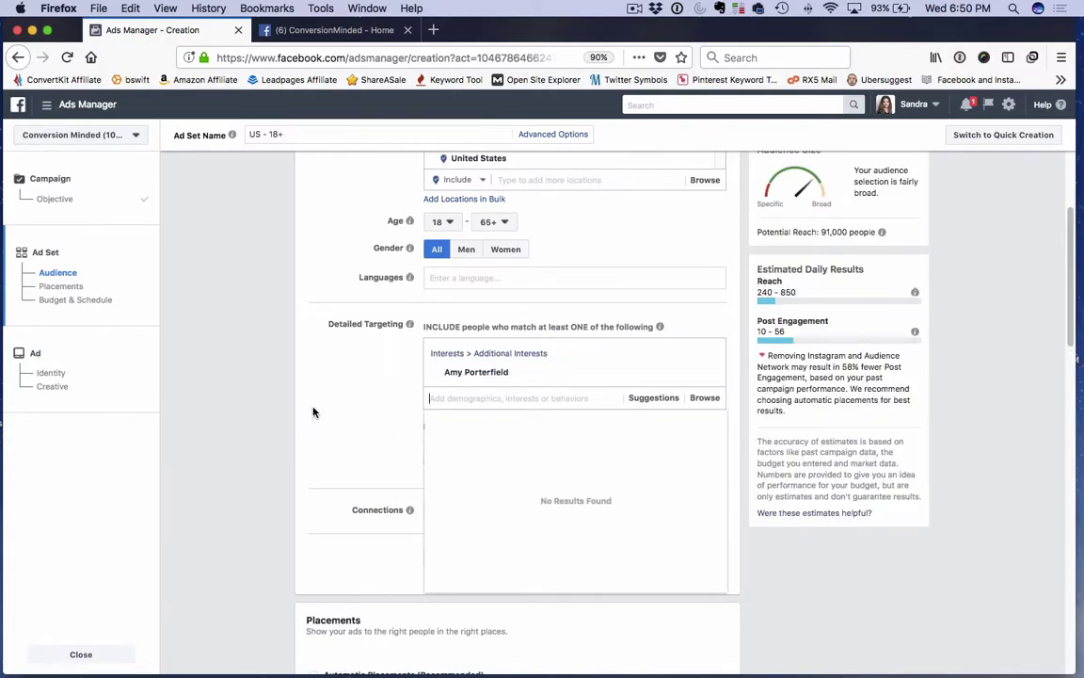
mouse_move(778, 320)
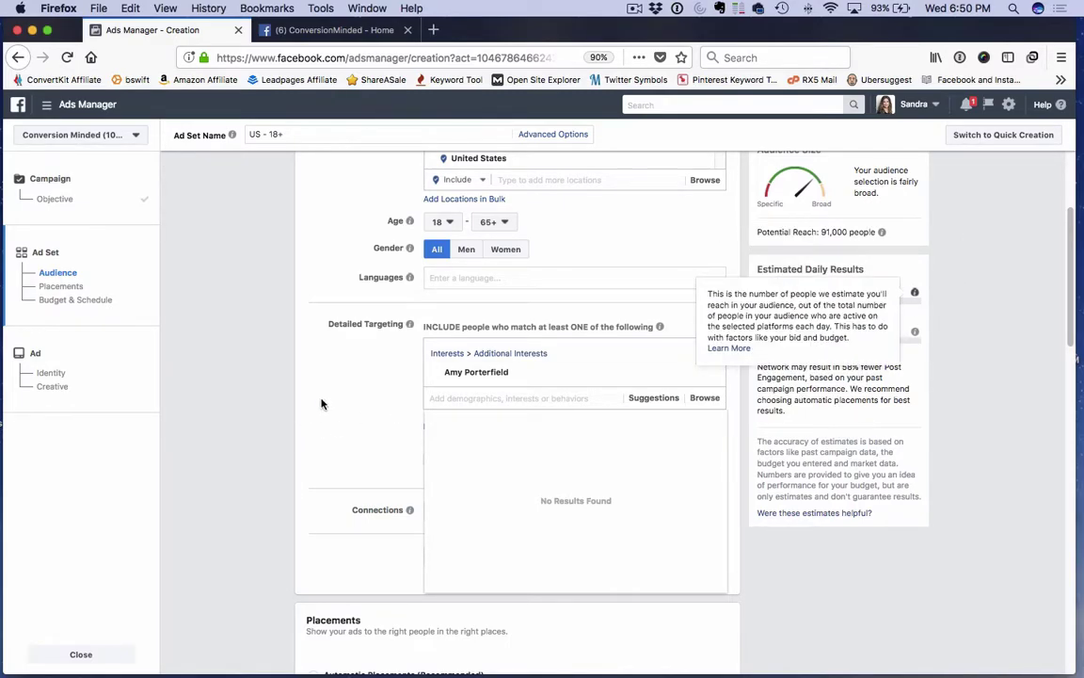
scroll(364, 382, "down", 1)
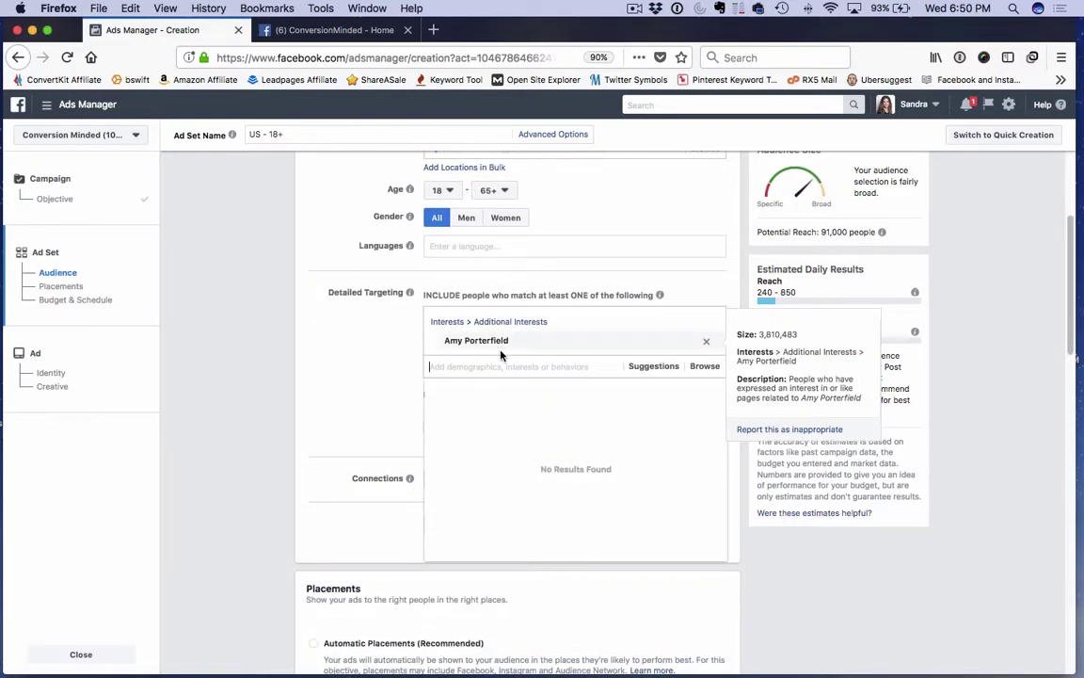
- Add the Smart Passive Income interest, narrowing potential reach to 120,000
type("Smart Passive")
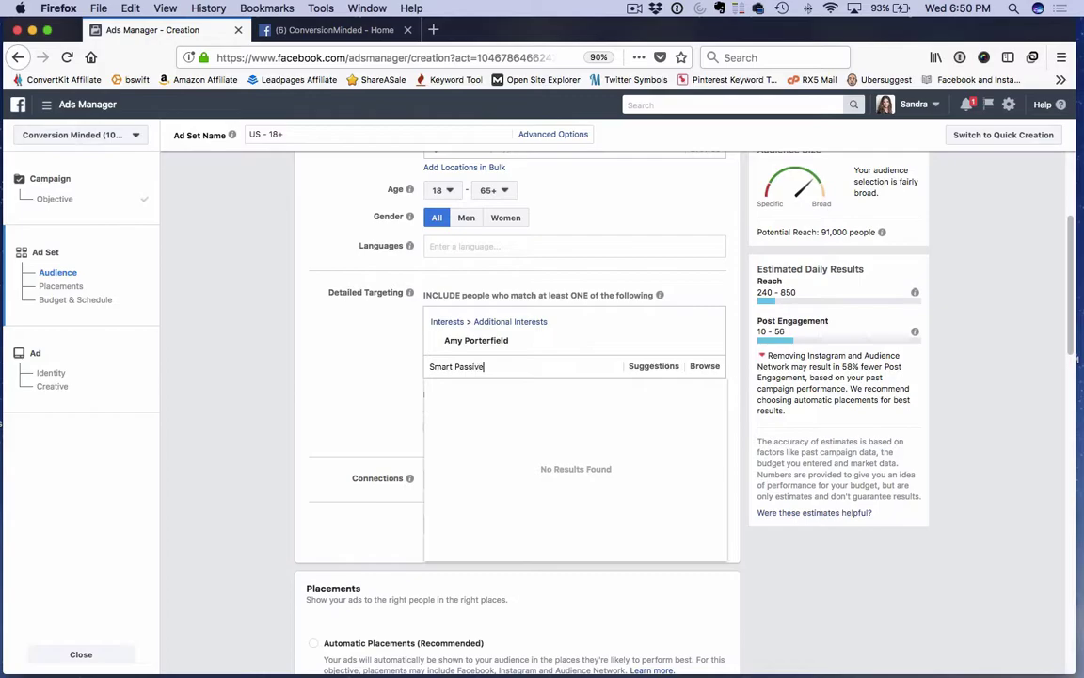
type(" INcome")
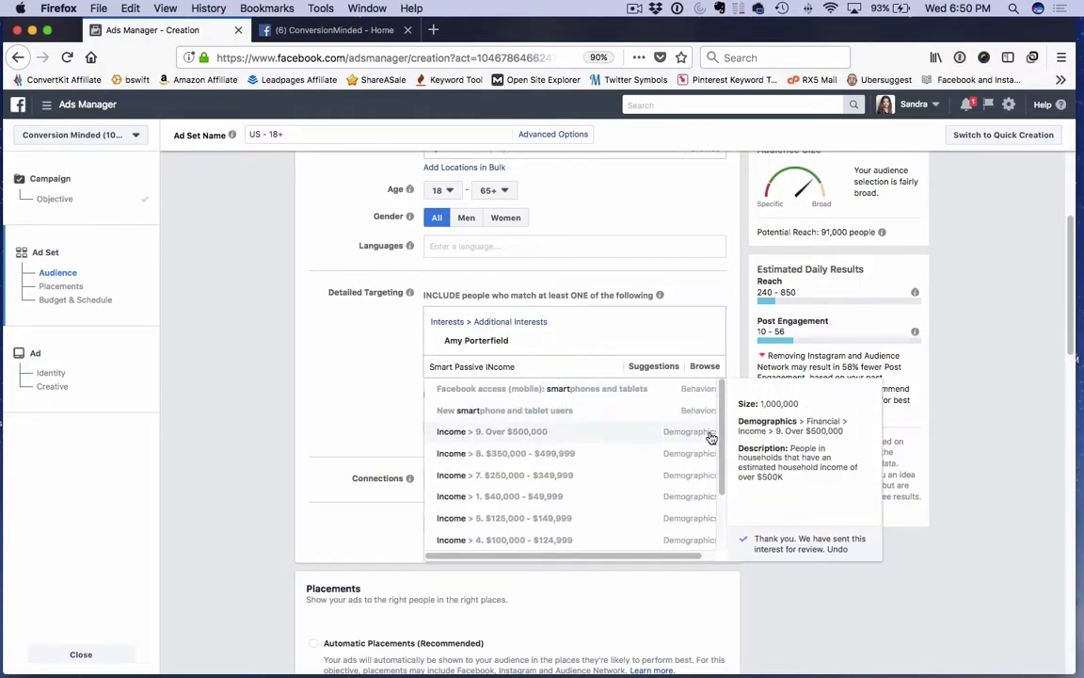
scroll(717, 464, "down", 2)
scroll(637, 485, "up", 2)
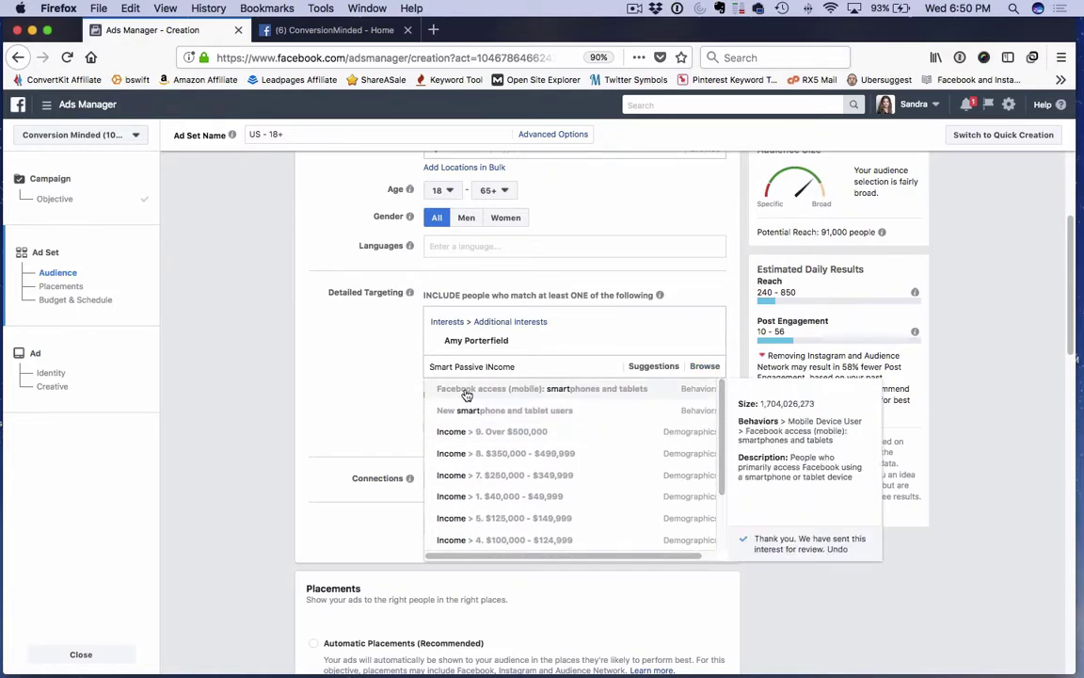
triple_click(493, 366)
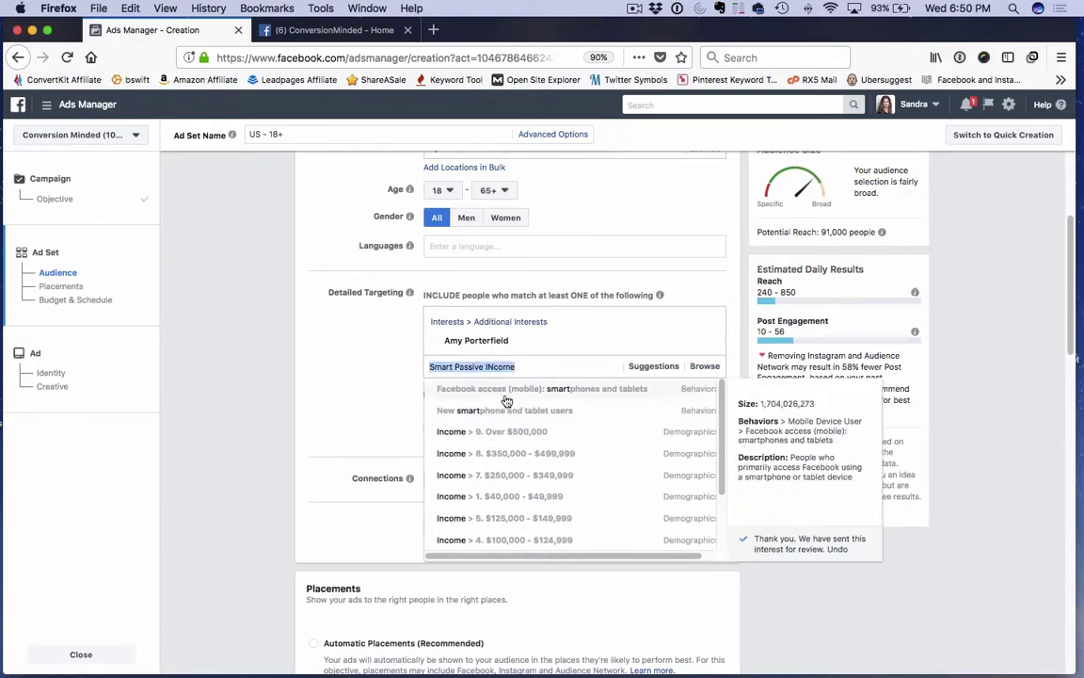
type("Pat")
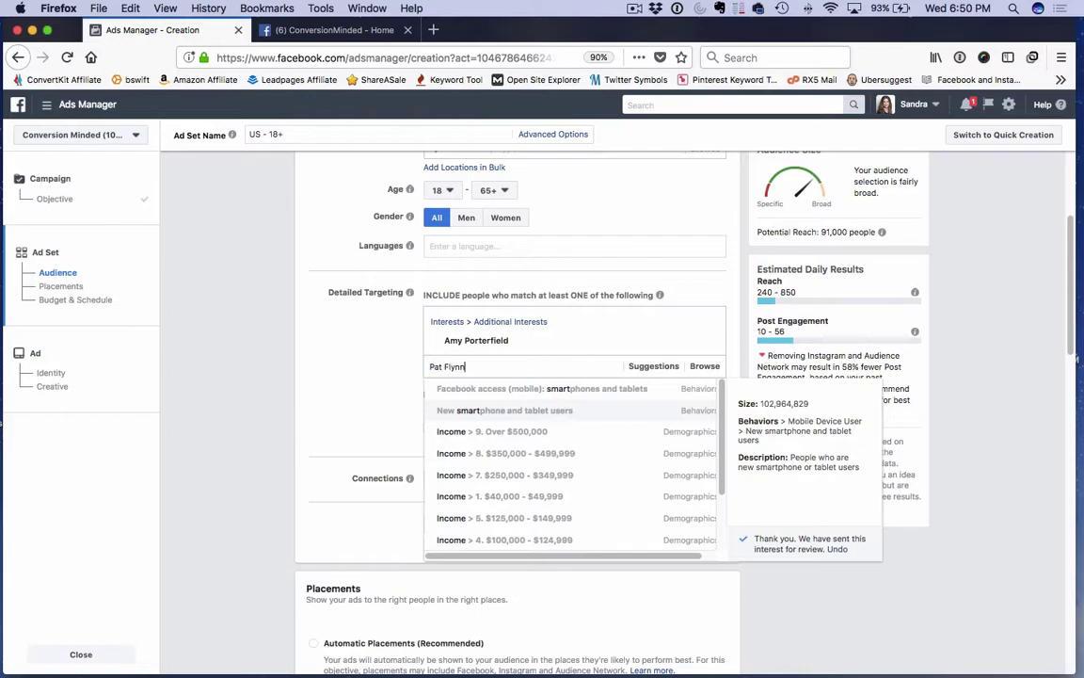
type(" Flynn")
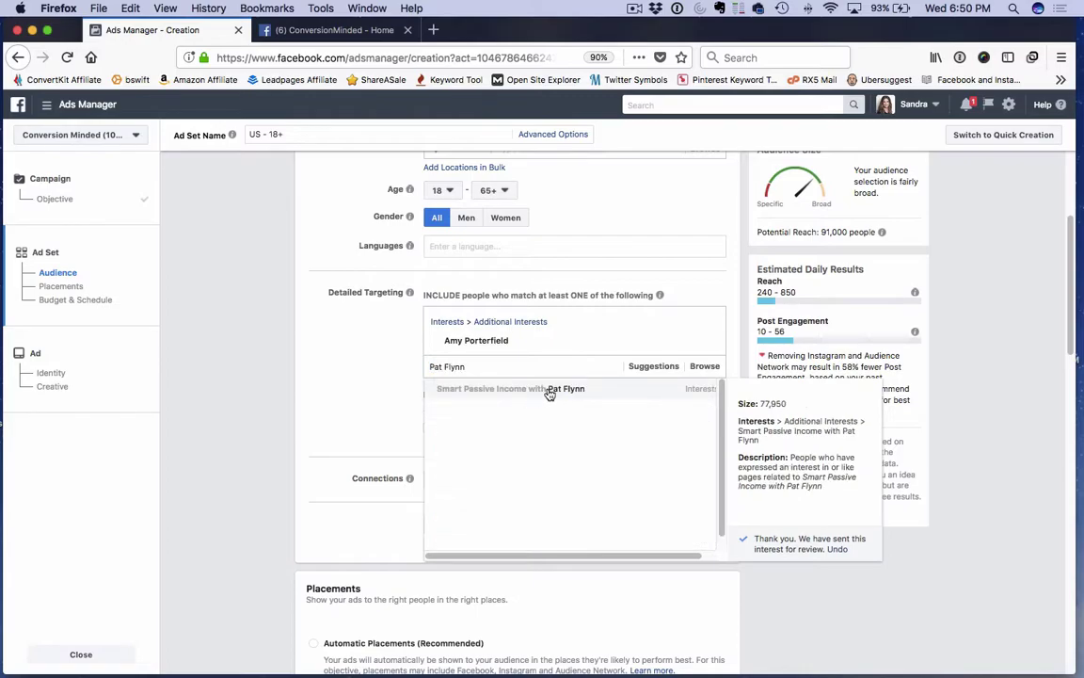
left_click(550, 390)
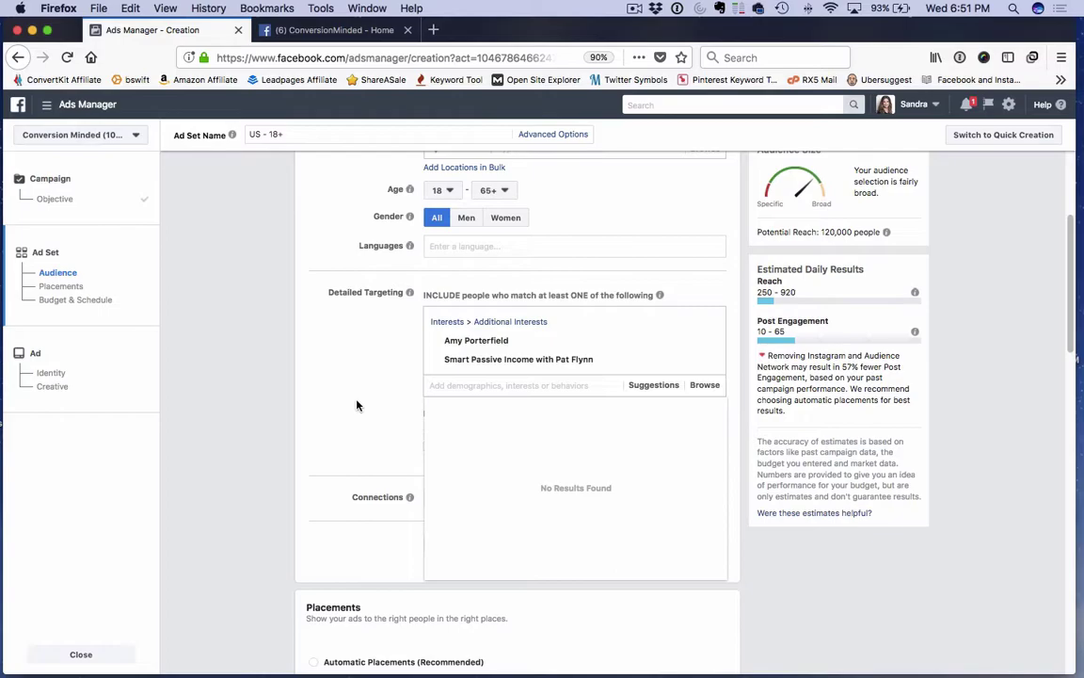
scroll(357, 404, "down", 1)
scroll(358, 405, "down", 3)
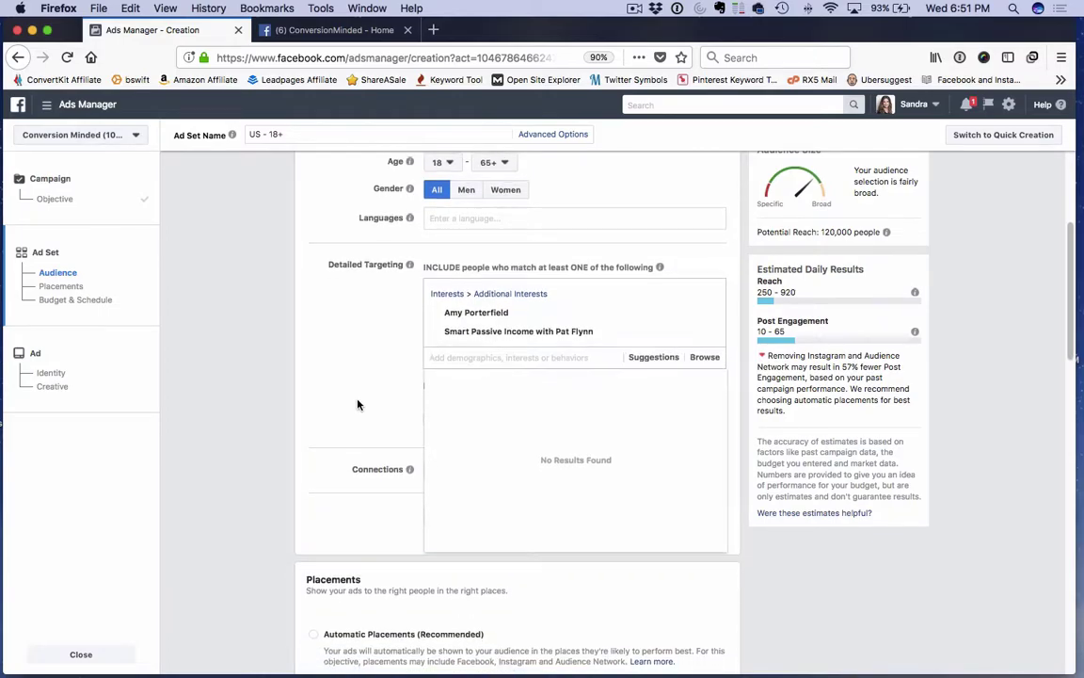
scroll(357, 405, "down", 10)
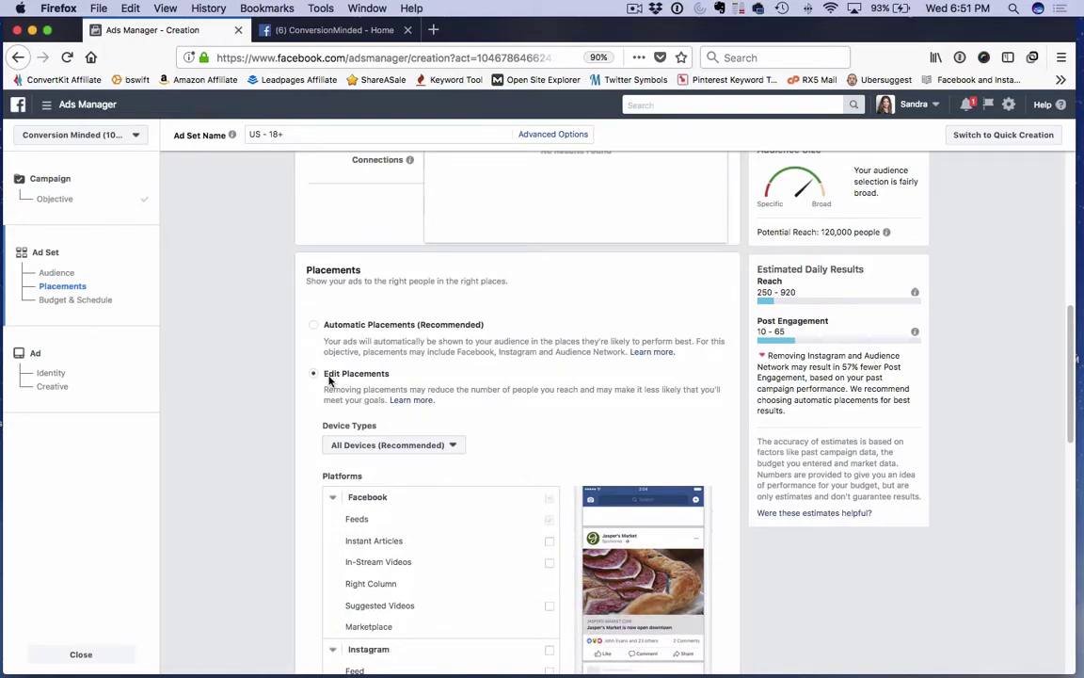
scroll(457, 348, "down", 6)
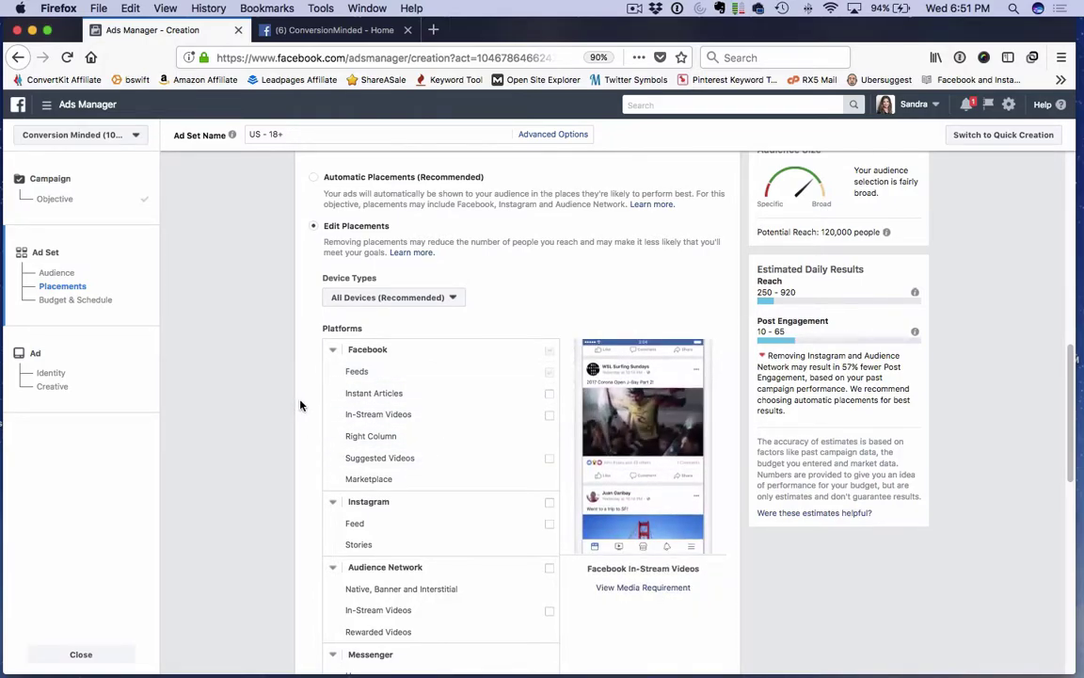
scroll(300, 404, "down", 2)
scroll(301, 405, "down", 1)
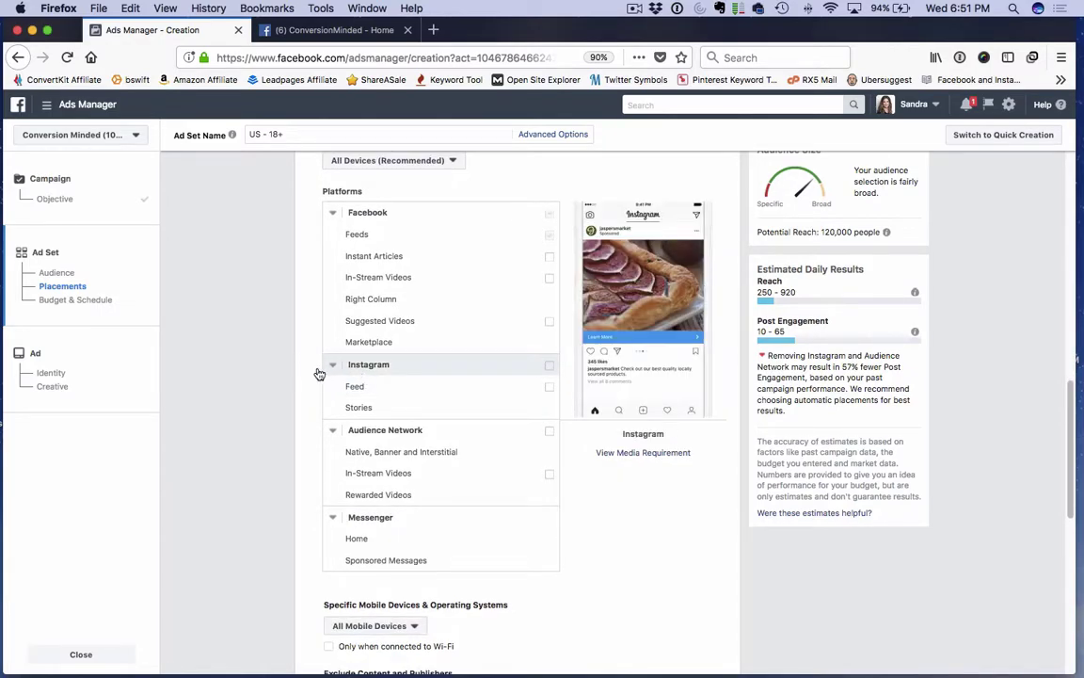
scroll(304, 367, "down", 7)
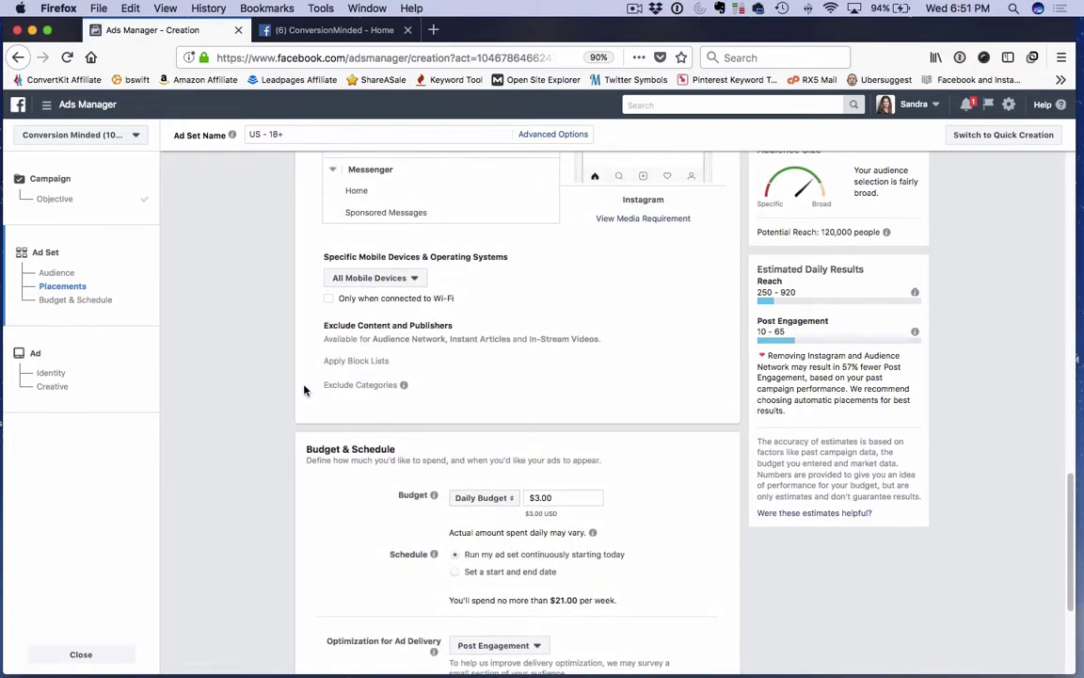
scroll(303, 387, "down", 4)
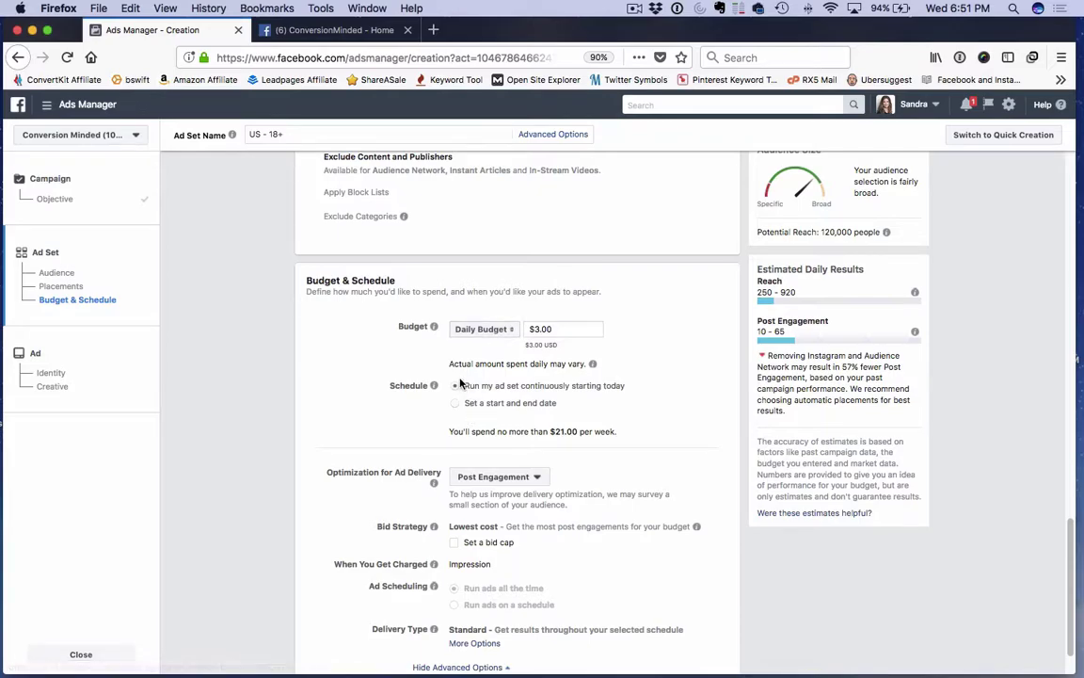
left_click(508, 331)
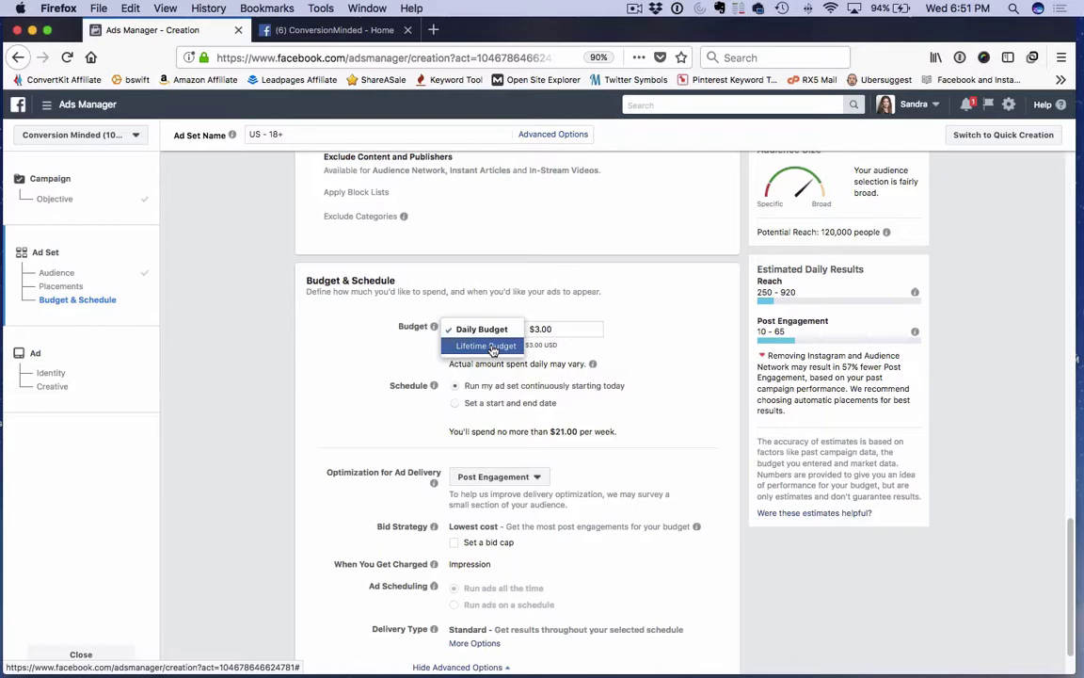
left_click(383, 359)
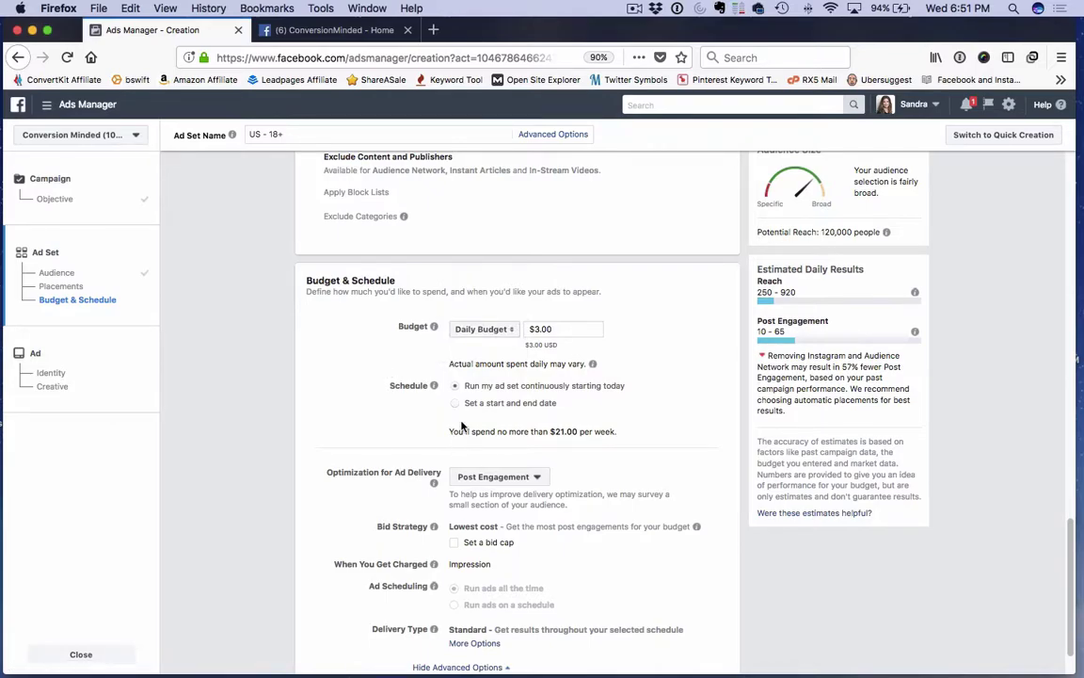
scroll(356, 367, "down", 2)
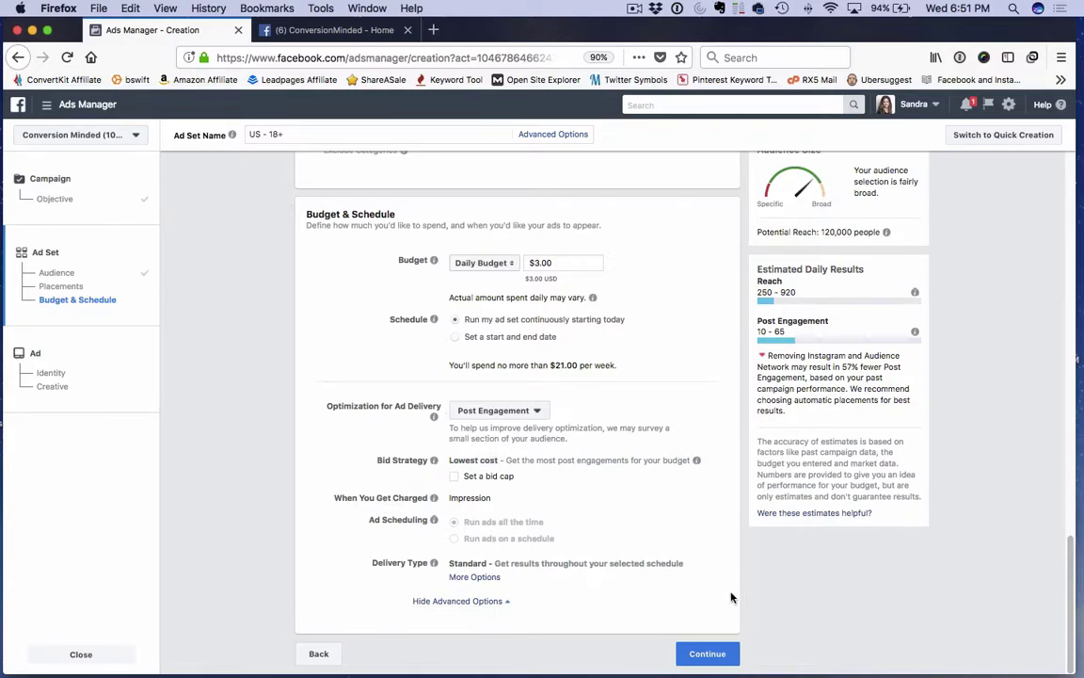
scroll(612, 358, "up", 5)
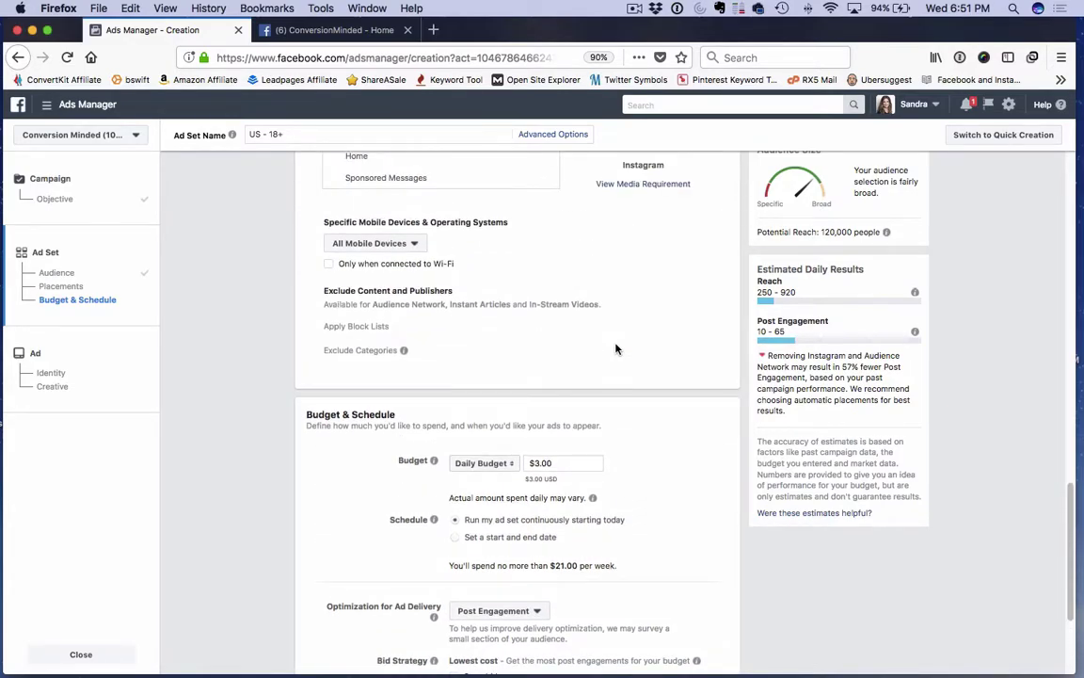
scroll(617, 349, "down", 5)
- Finish the ad set and move on to the ad setup
left_click(717, 653)
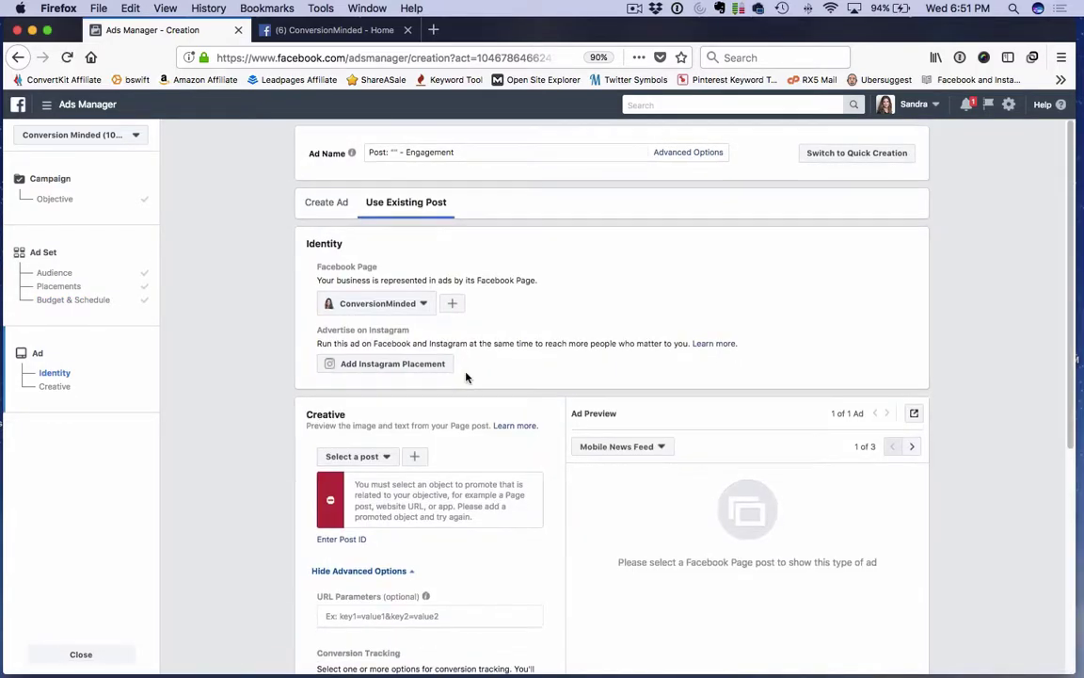
scroll(467, 376, "down", 2)
scroll(466, 373, "down", 1)
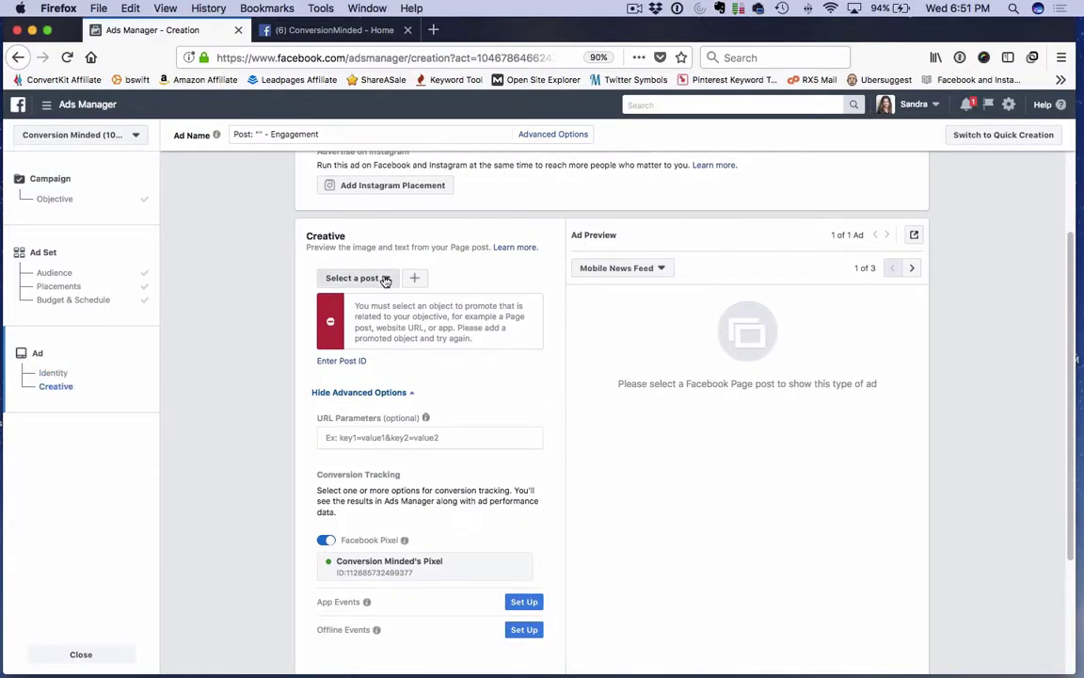
- Promote the existing page post "You have the POWER!!"
left_click(385, 278)
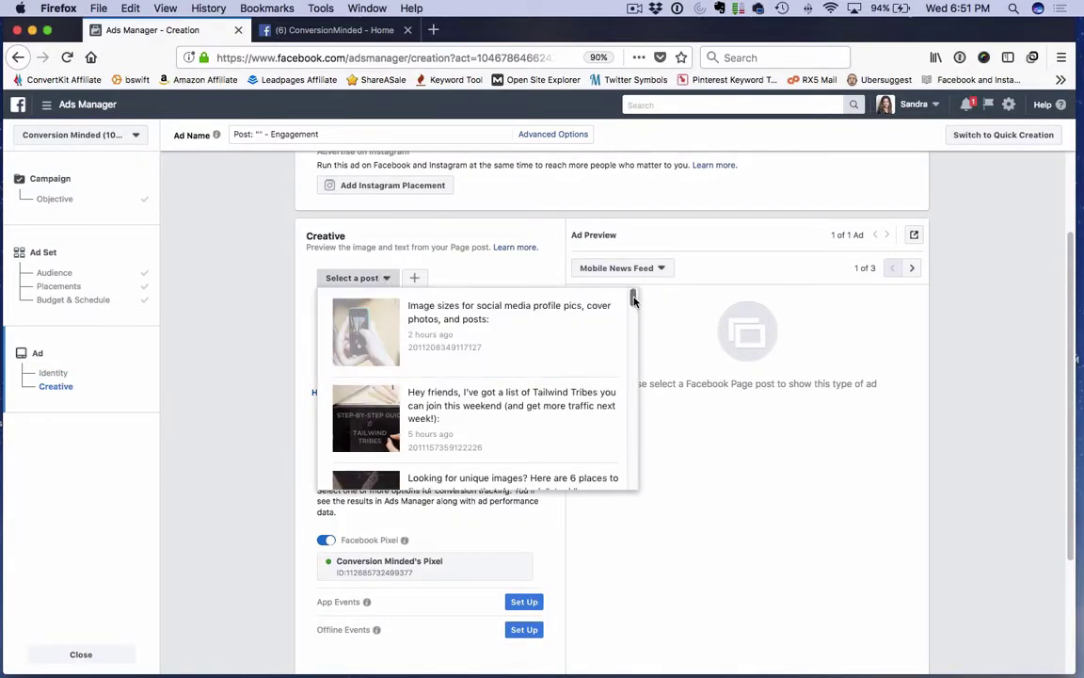
scroll(634, 300, "down", 10)
scroll(632, 302, "up", 3)
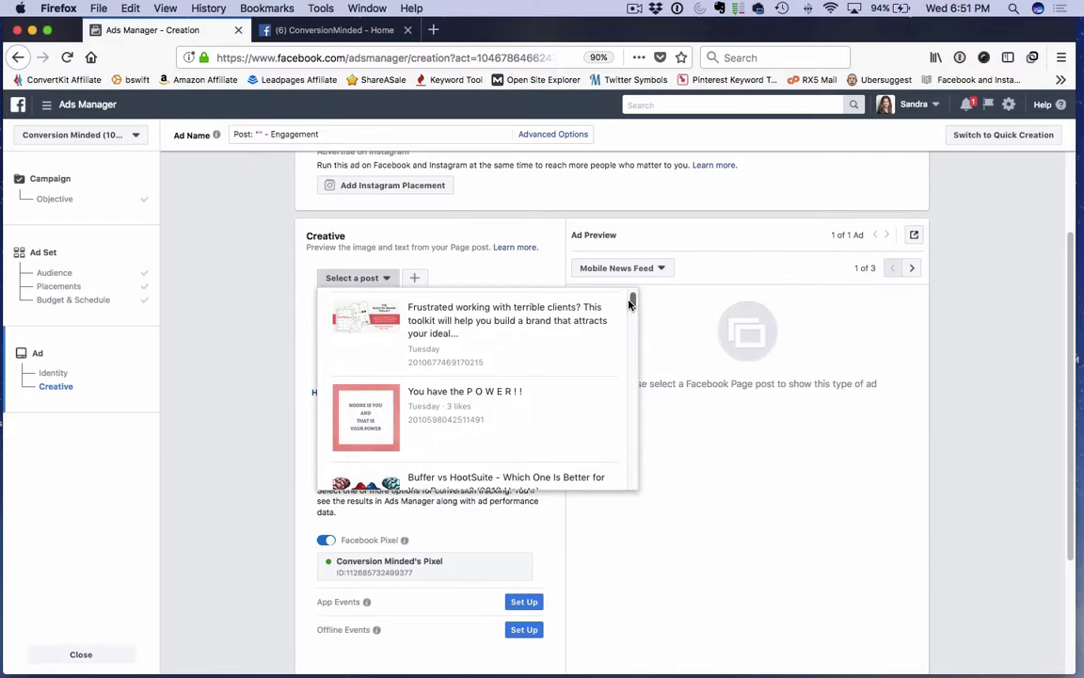
left_click(435, 411)
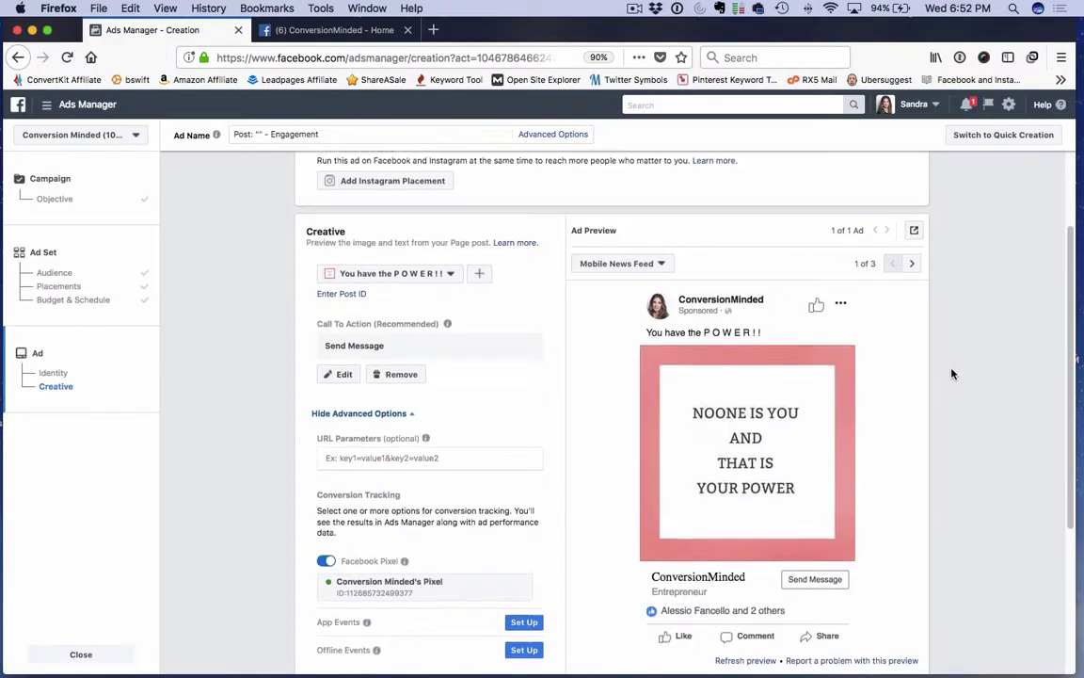
scroll(951, 374, "down", 3)
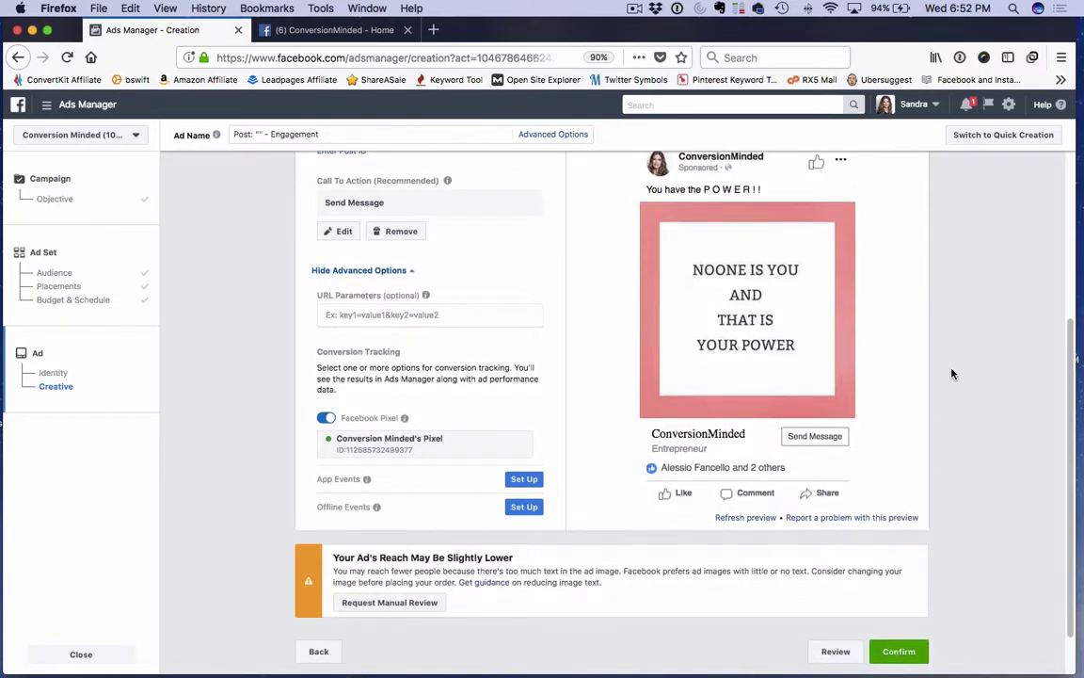
scroll(952, 374, "up", 3)
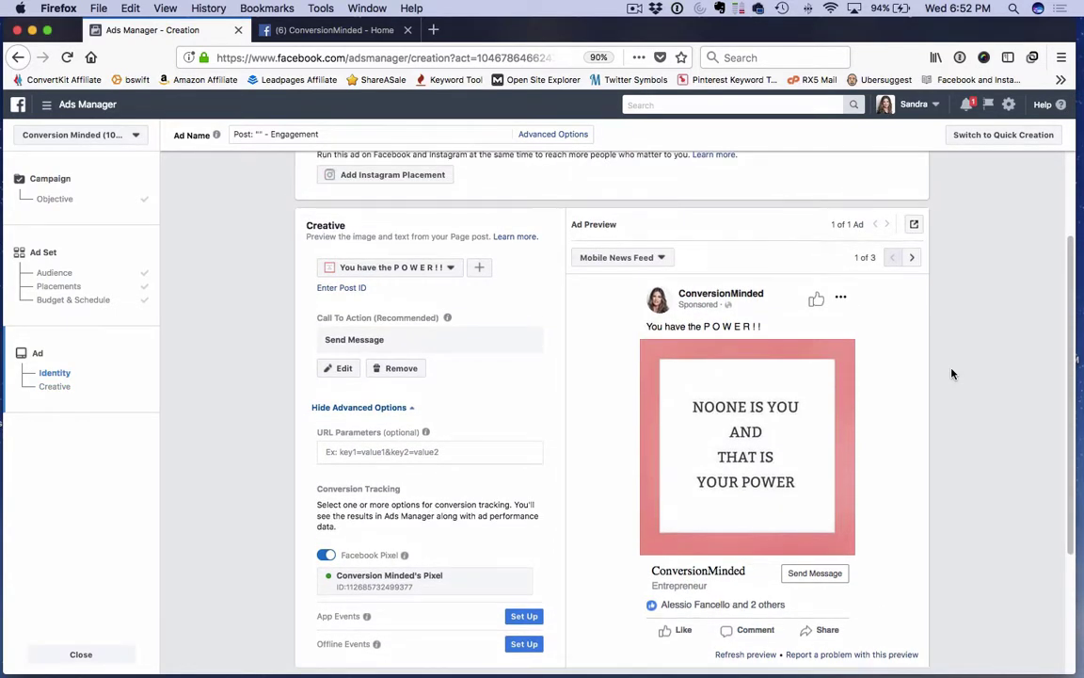
scroll(951, 373, "down", 4)
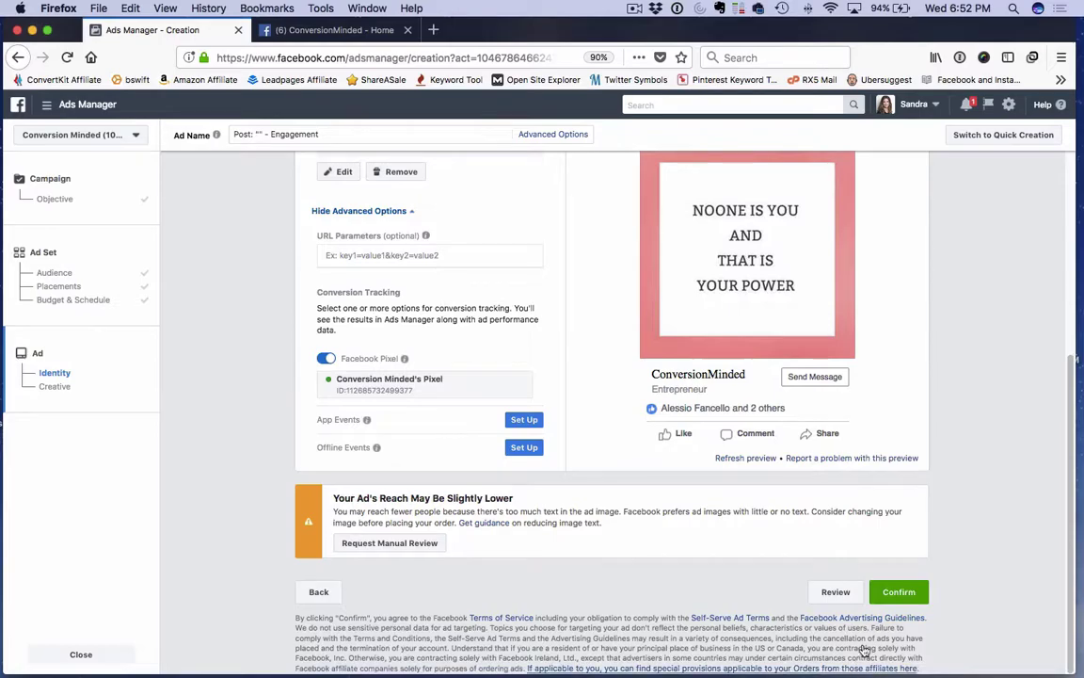